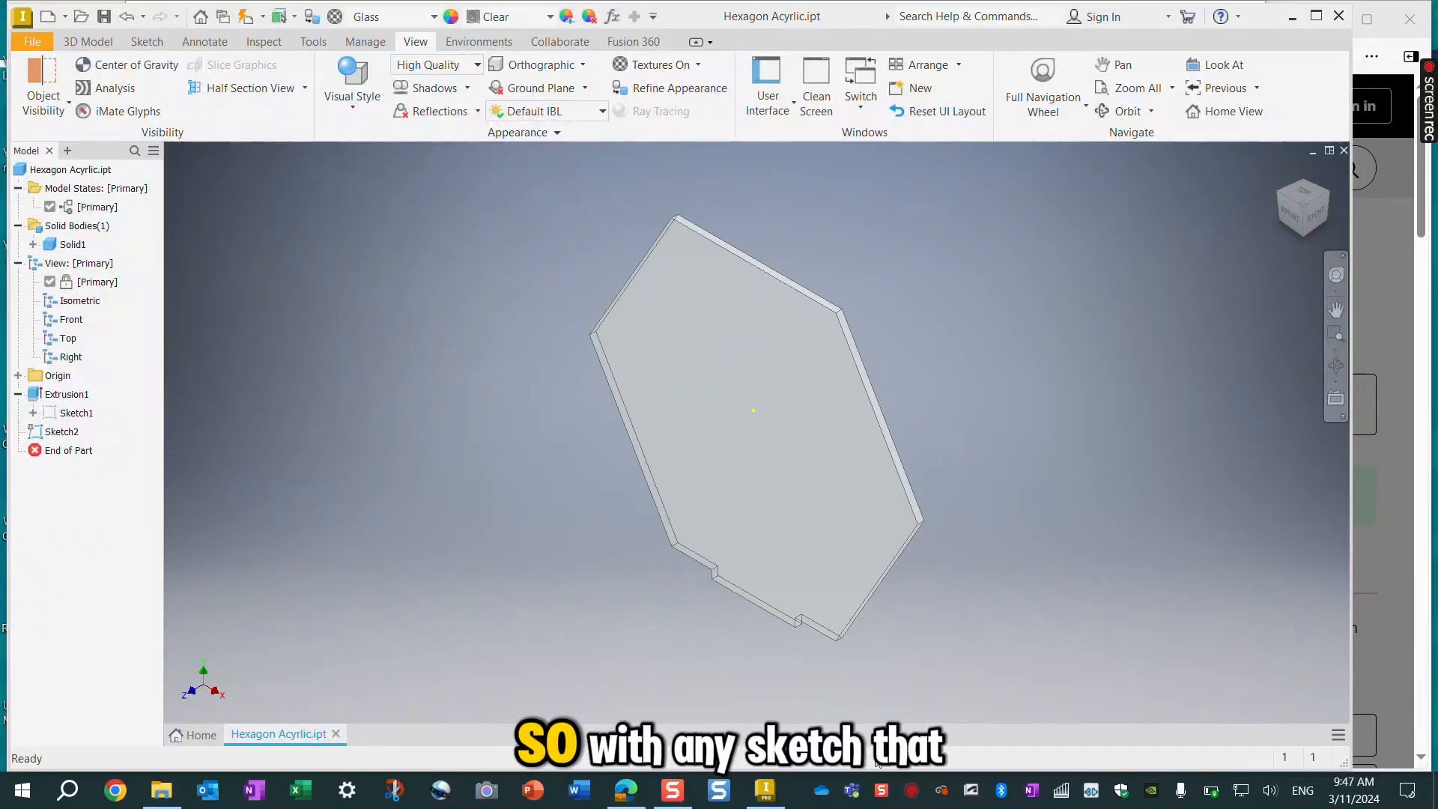
Create a new part from the metric Standard (mm).ipt template and start a 2D sketch on the front XY plane
left_click(27, 43)
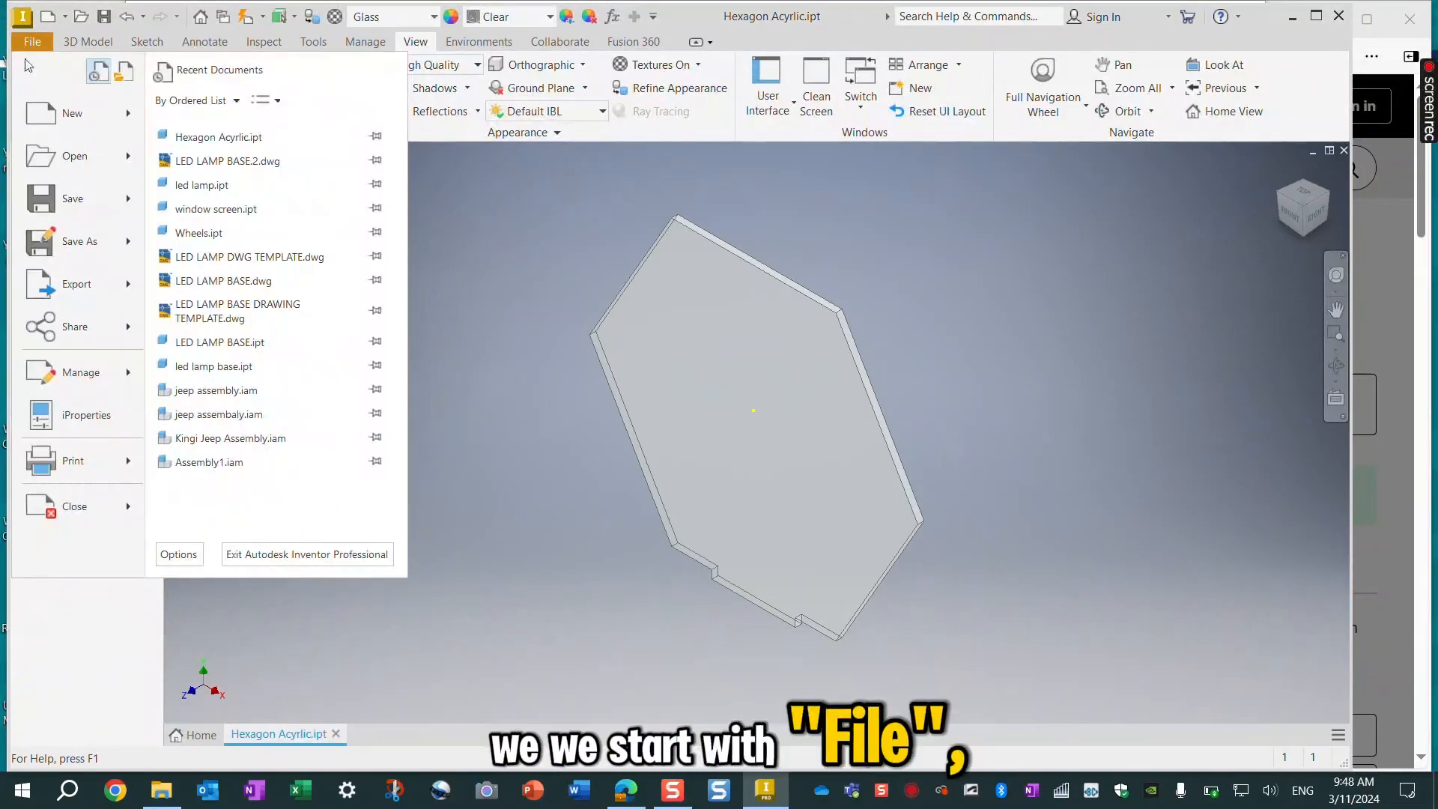
left_click(45, 113)
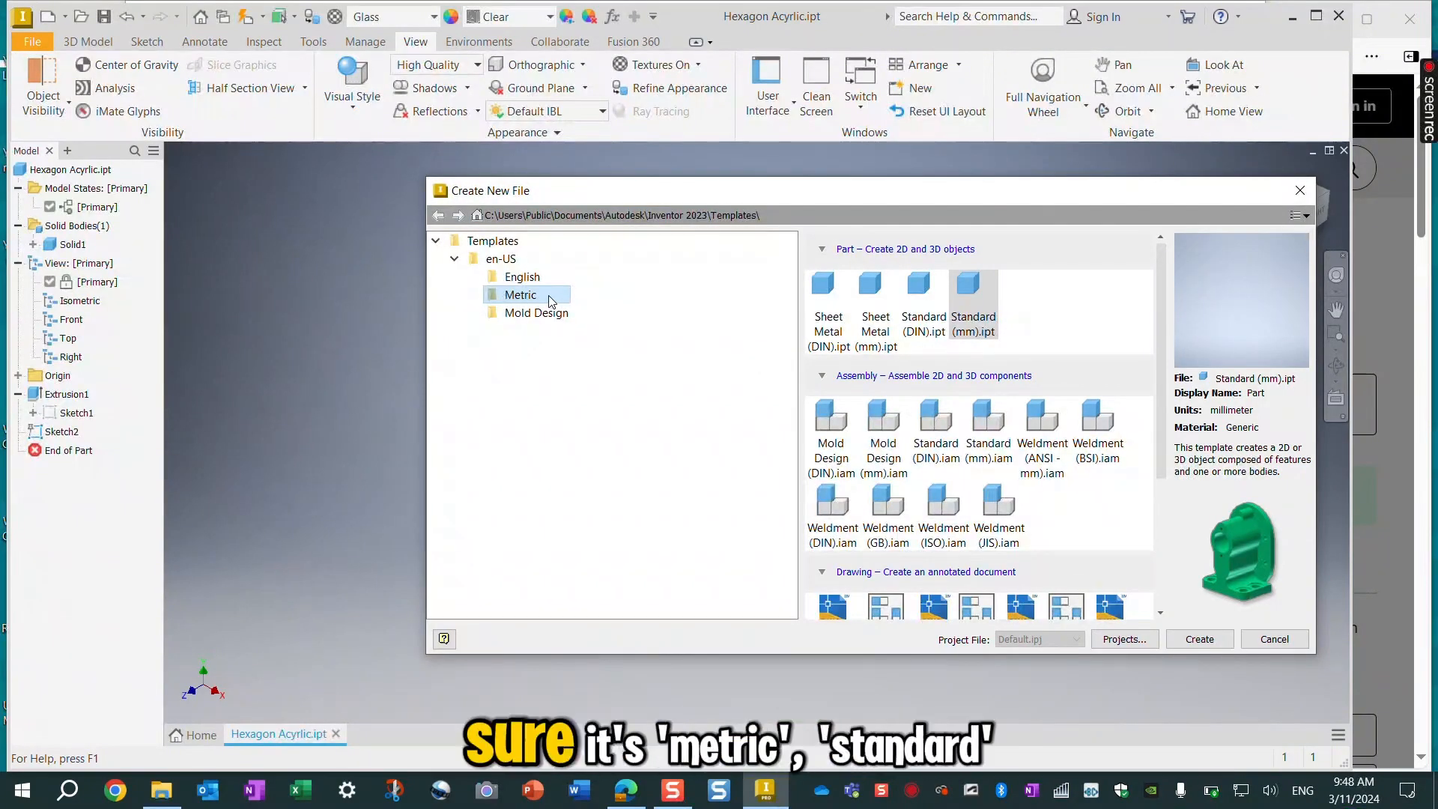
left_click(1200, 641)
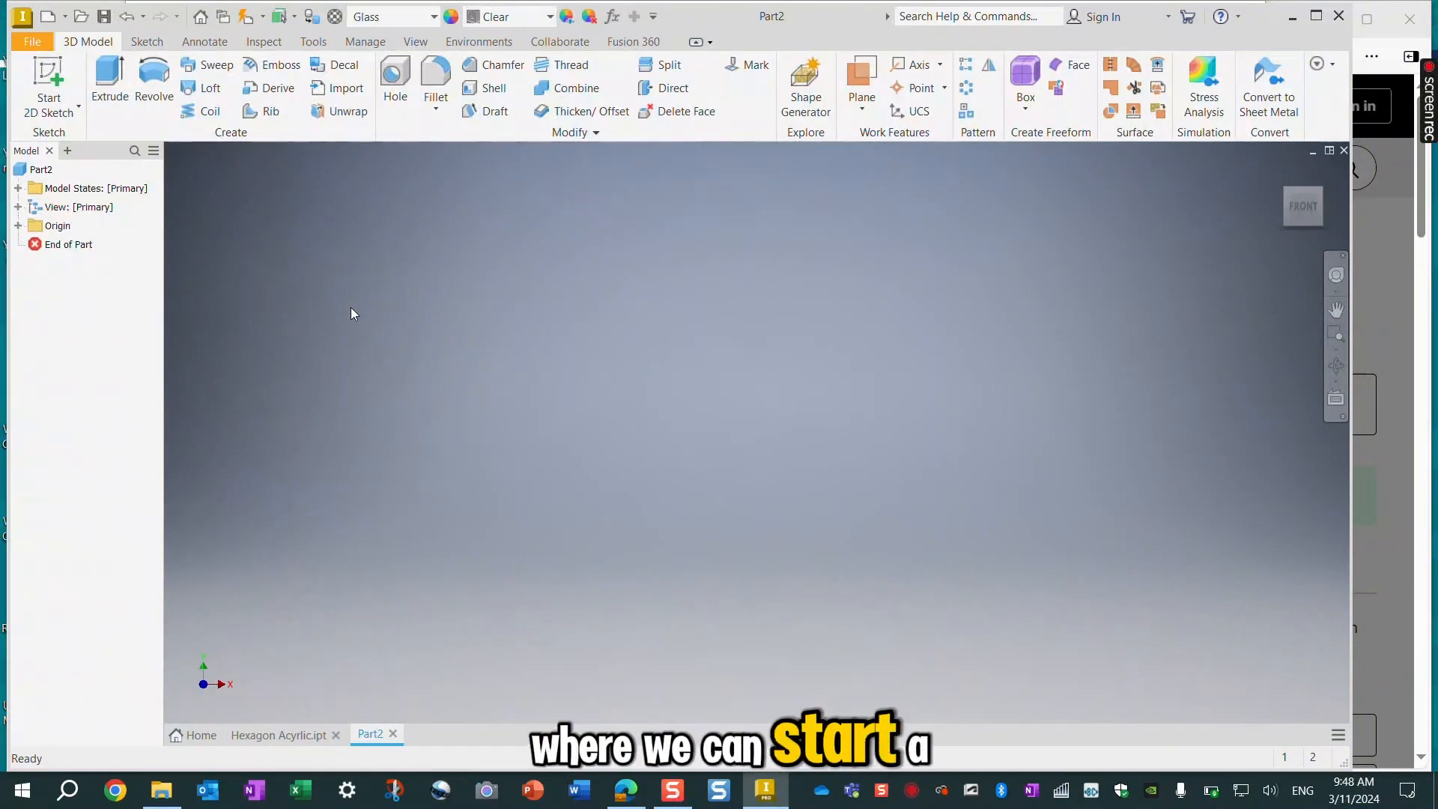
left_click(49, 72)
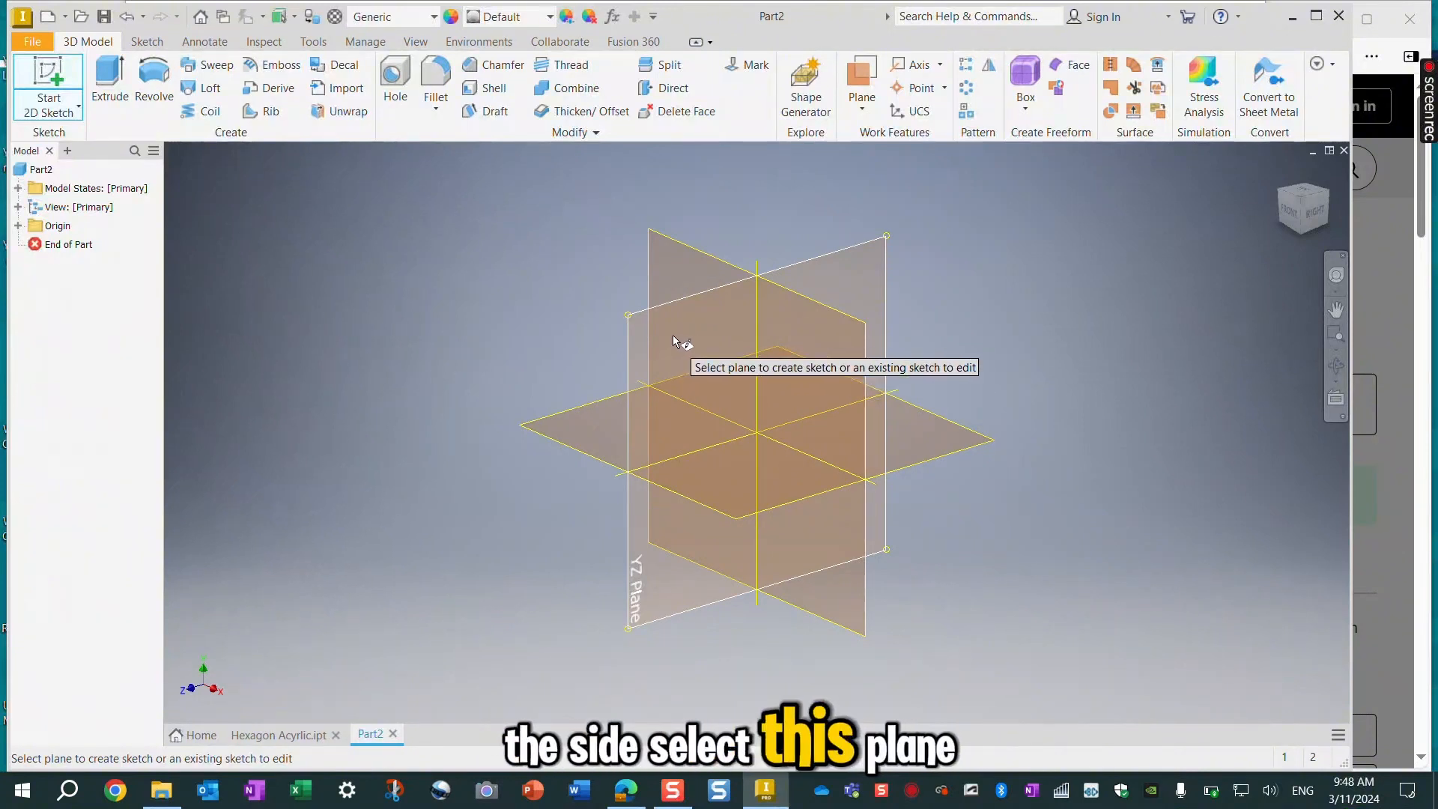
left_click(681, 265)
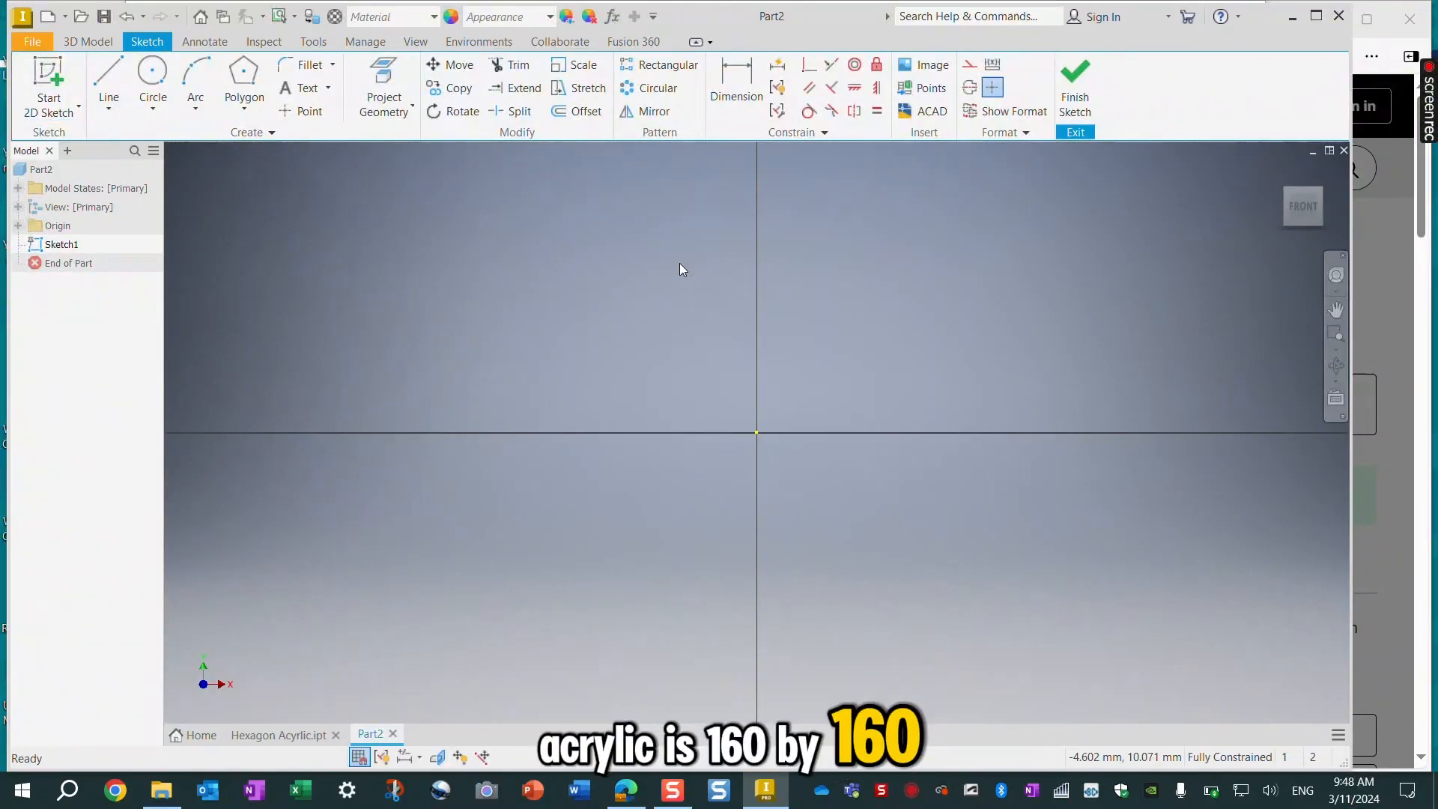
Draw a 160 by 160 mm two-point center rectangle centred on the sketch origin
left_click(246, 111)
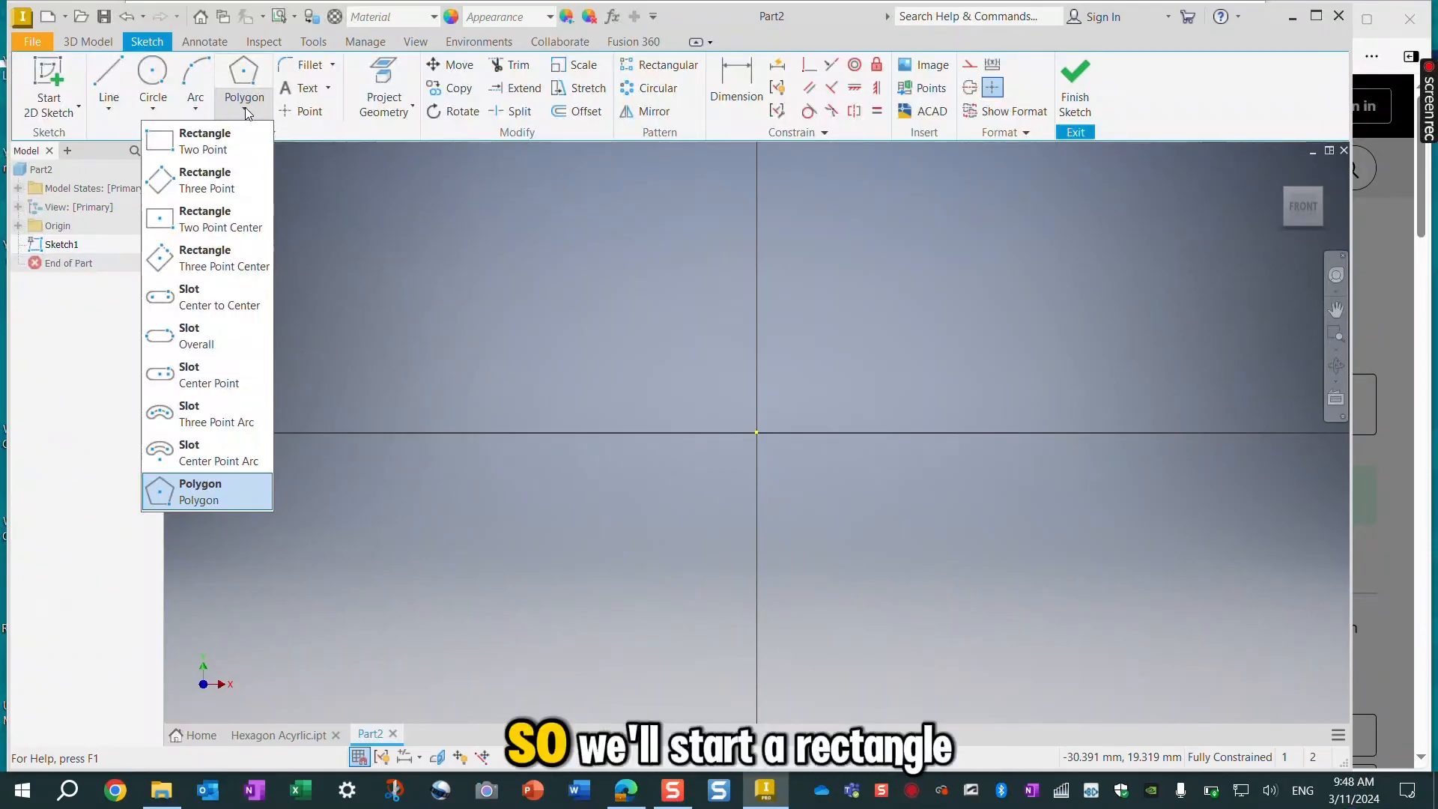
left_click(222, 229)
left_click(757, 432)
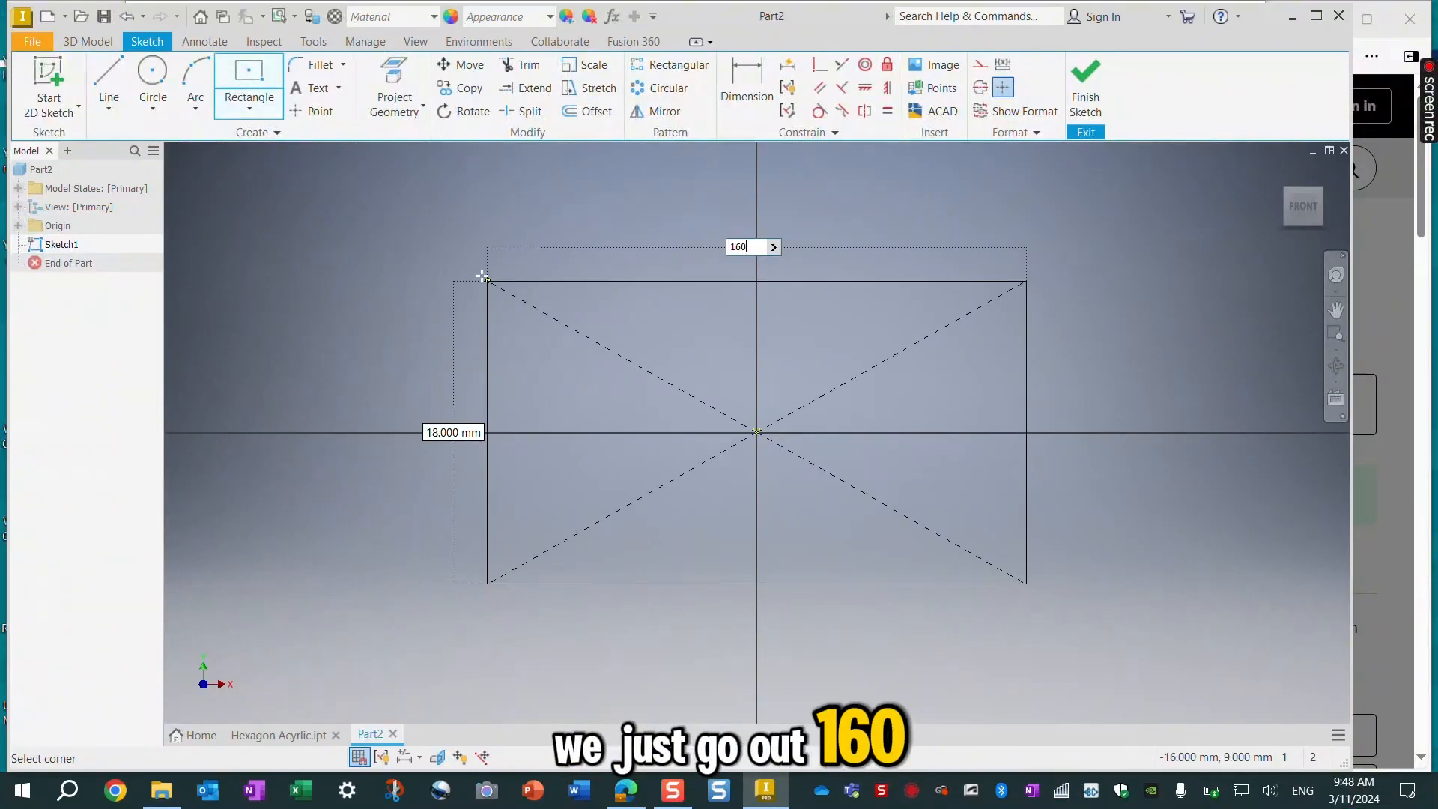
key("Tab")
type("160")
key("Return")
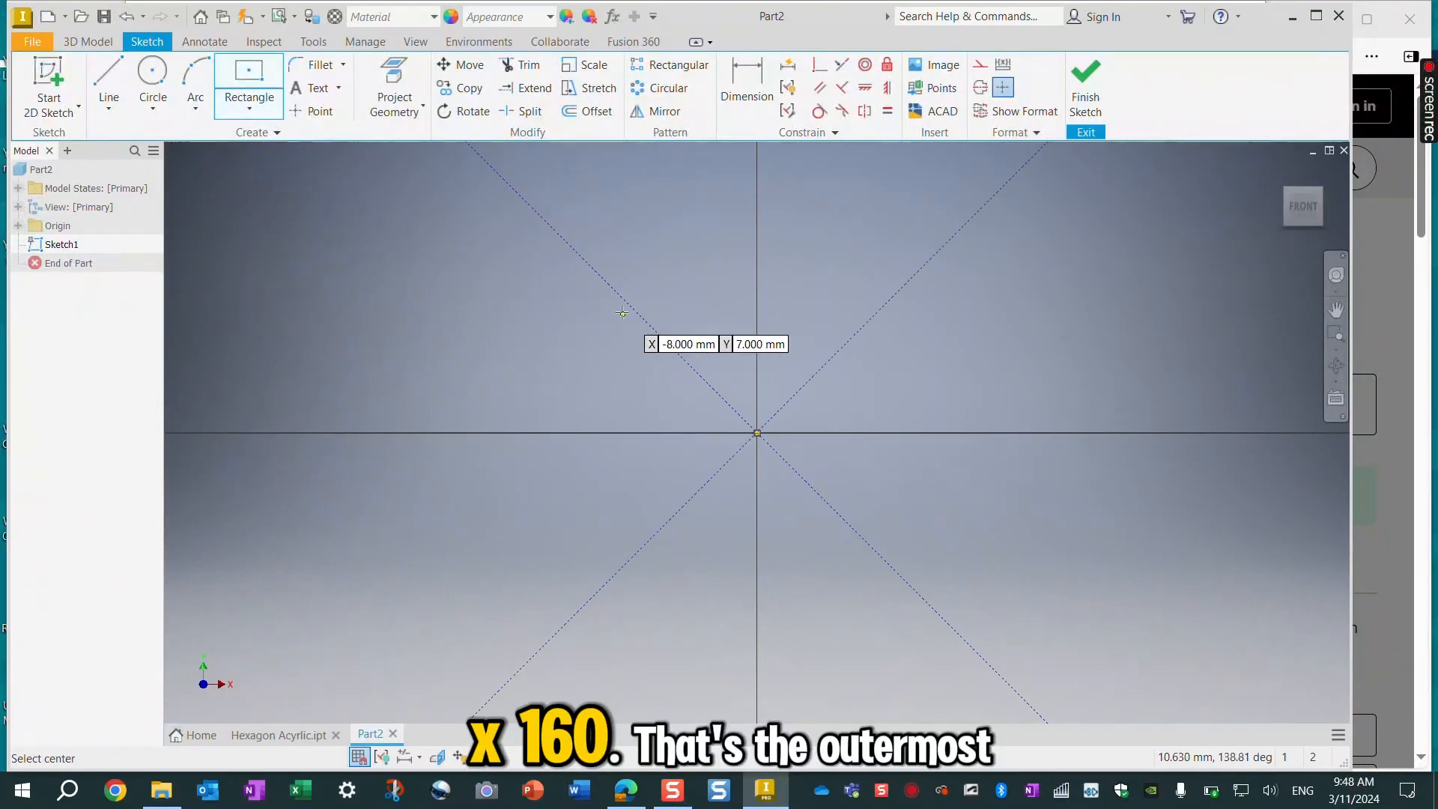
Draw a 40 by 4 mm two-point rectangle for the tab, resting on the square's bottom edge around the vertical axis
scroll(621, 313, "up", 8)
scroll(622, 313, "down", 8)
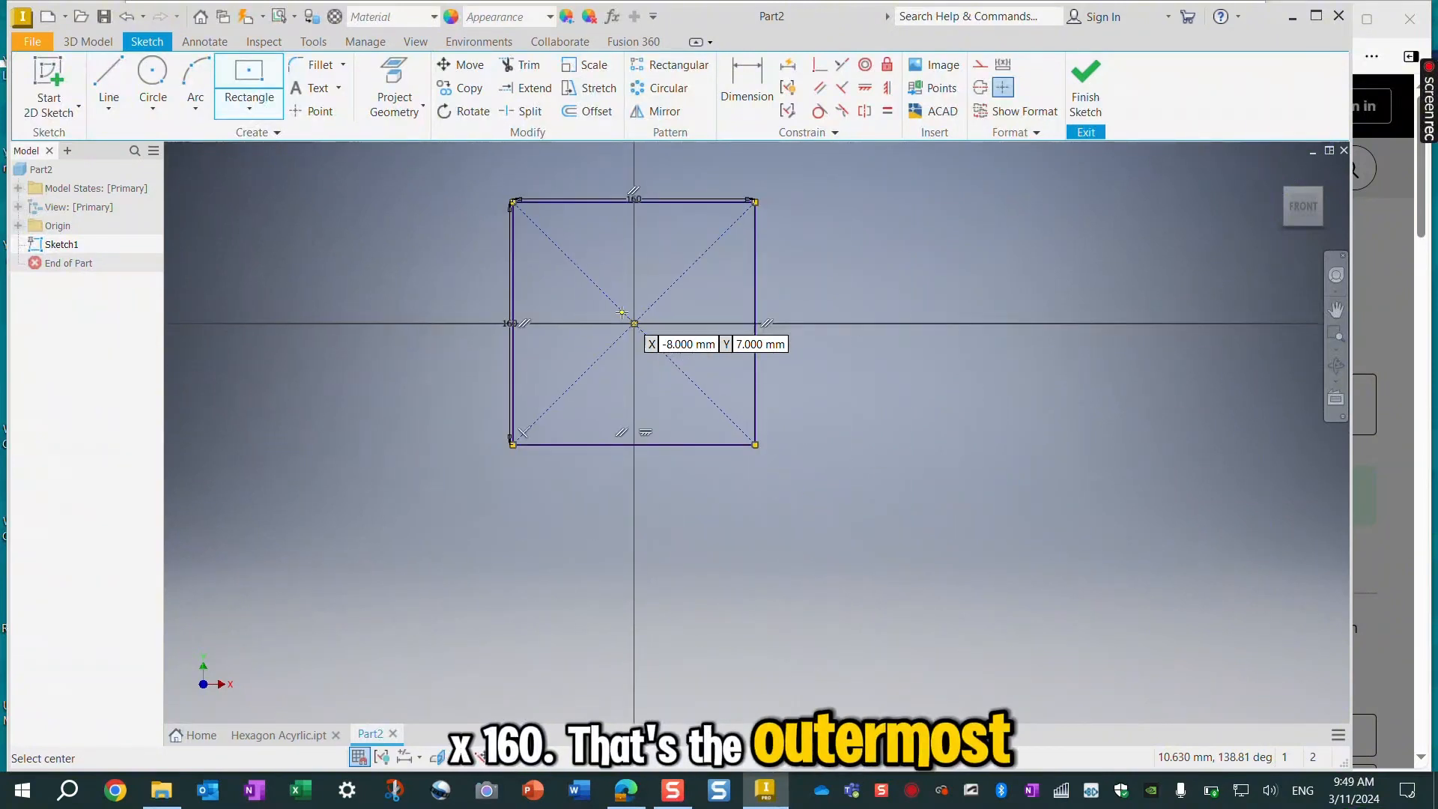
middle_click_drag(465, 277, 463, 326)
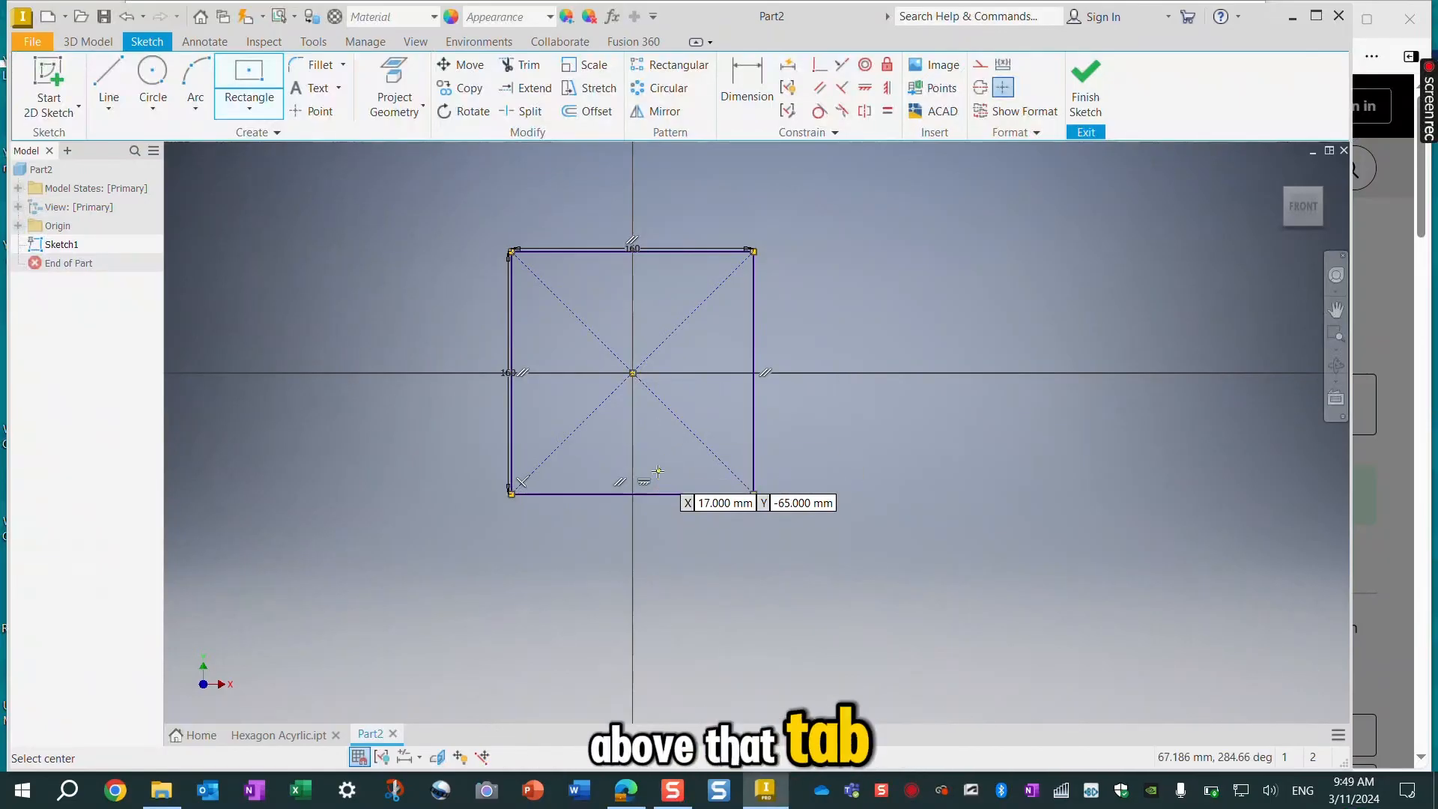
scroll(657, 471, "down", 5)
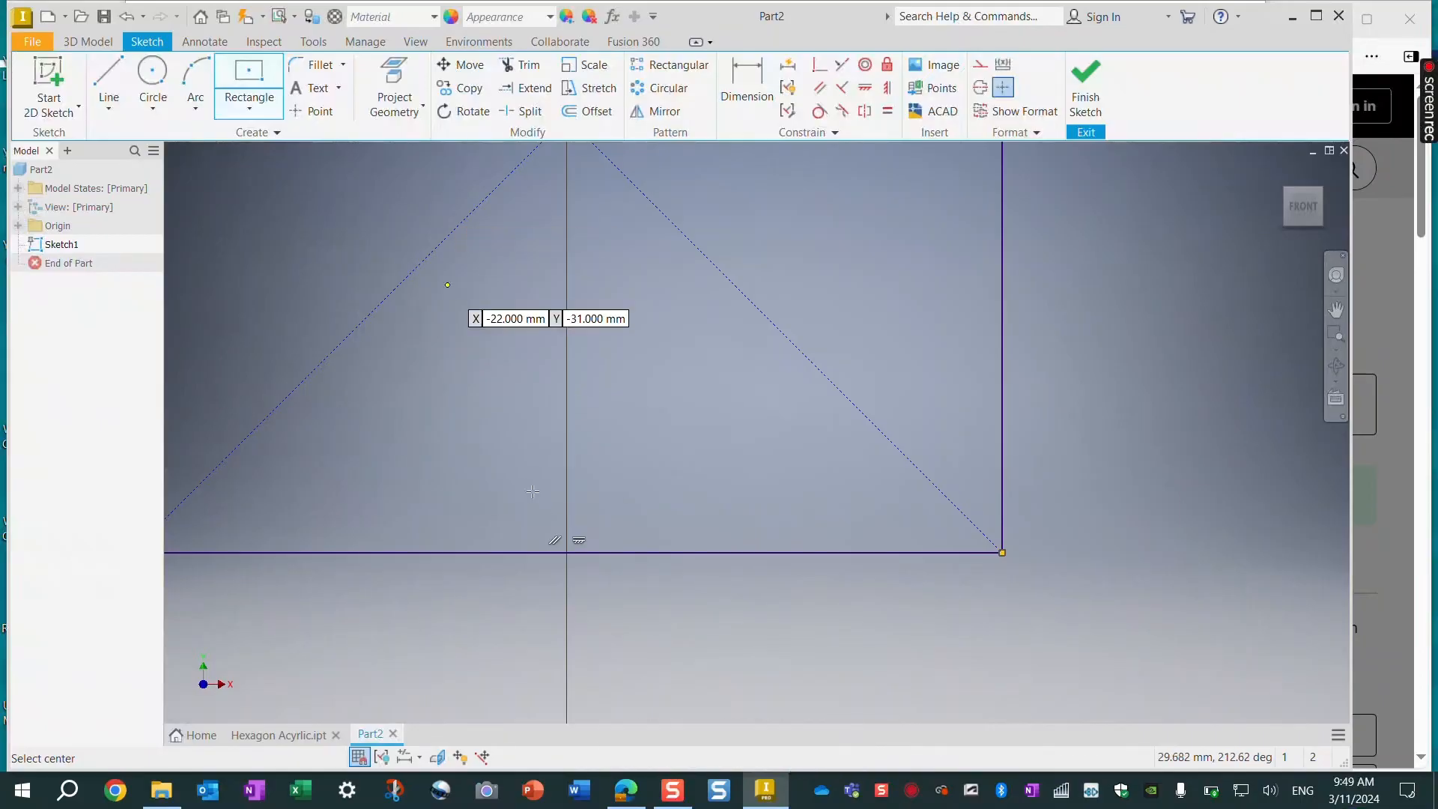
left_click(250, 108)
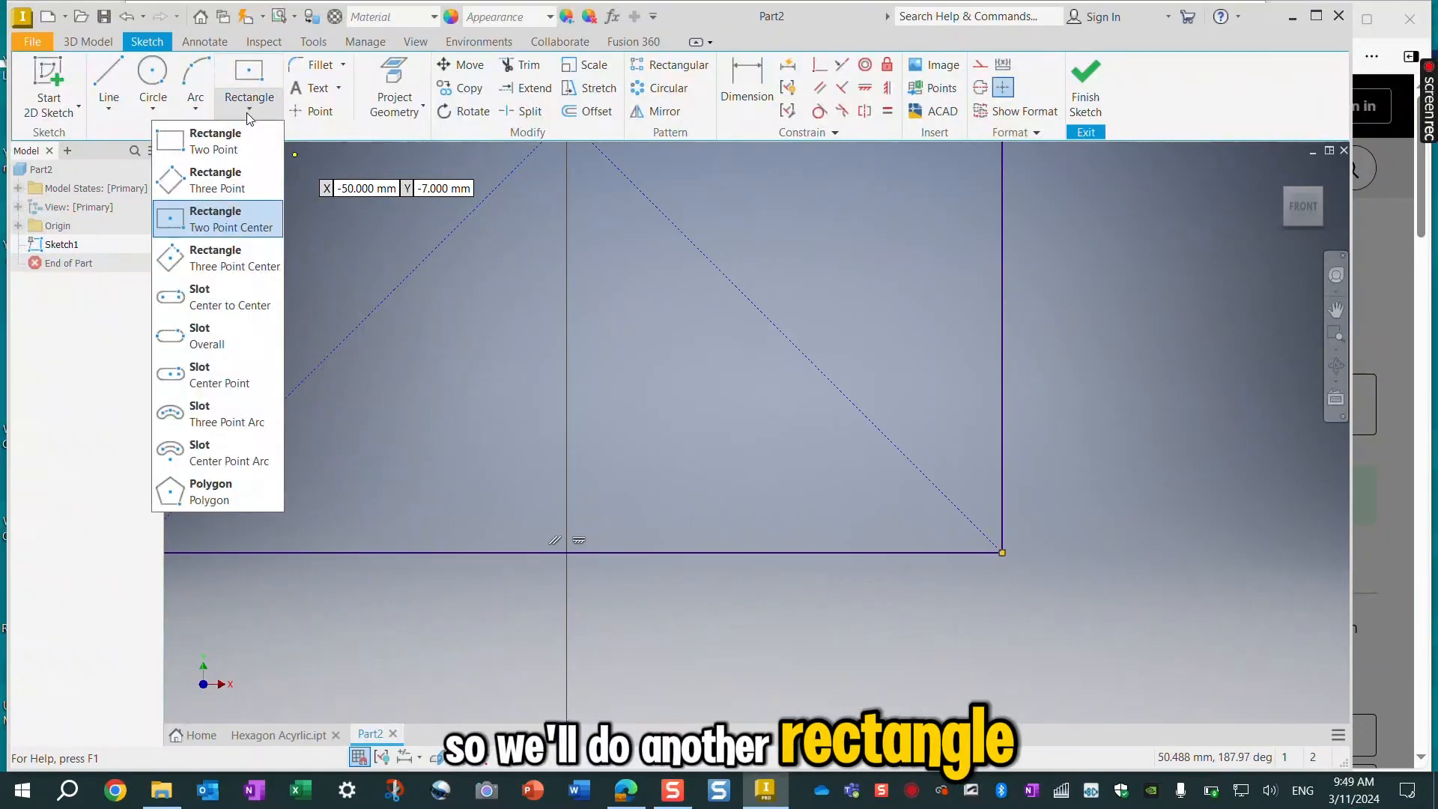
left_click(216, 146)
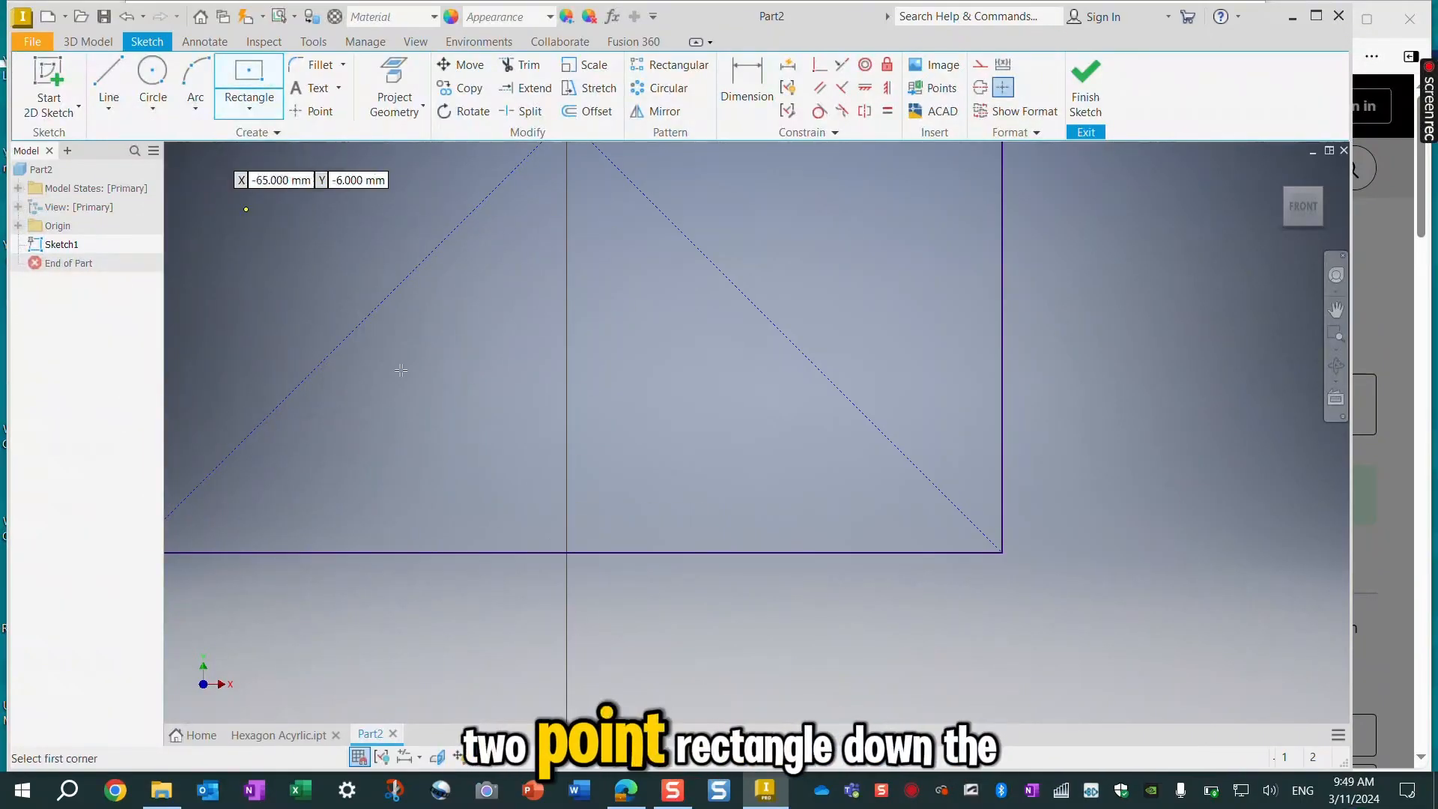
left_click(465, 552)
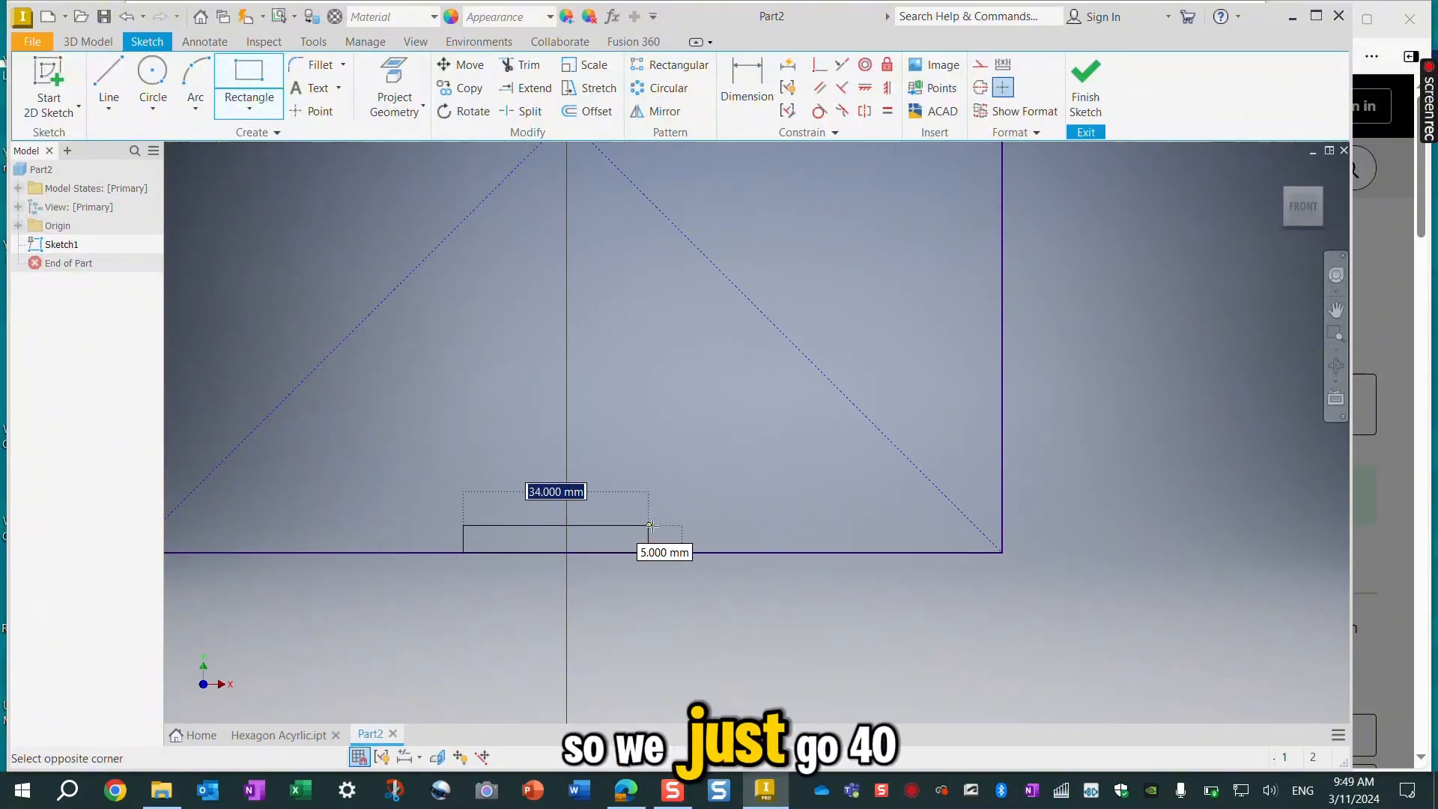
type("40")
key("Tab")
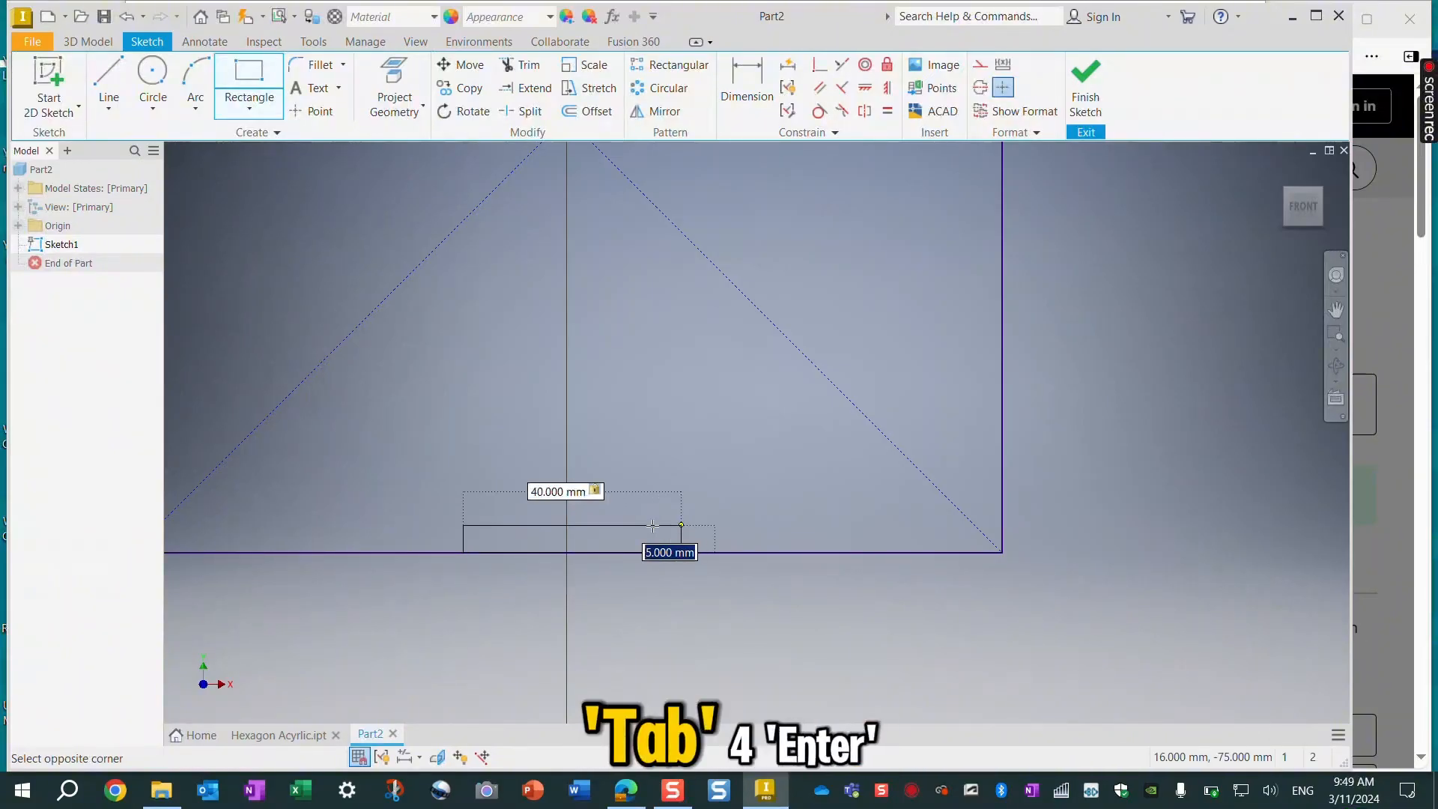
type("4")
key("Return")
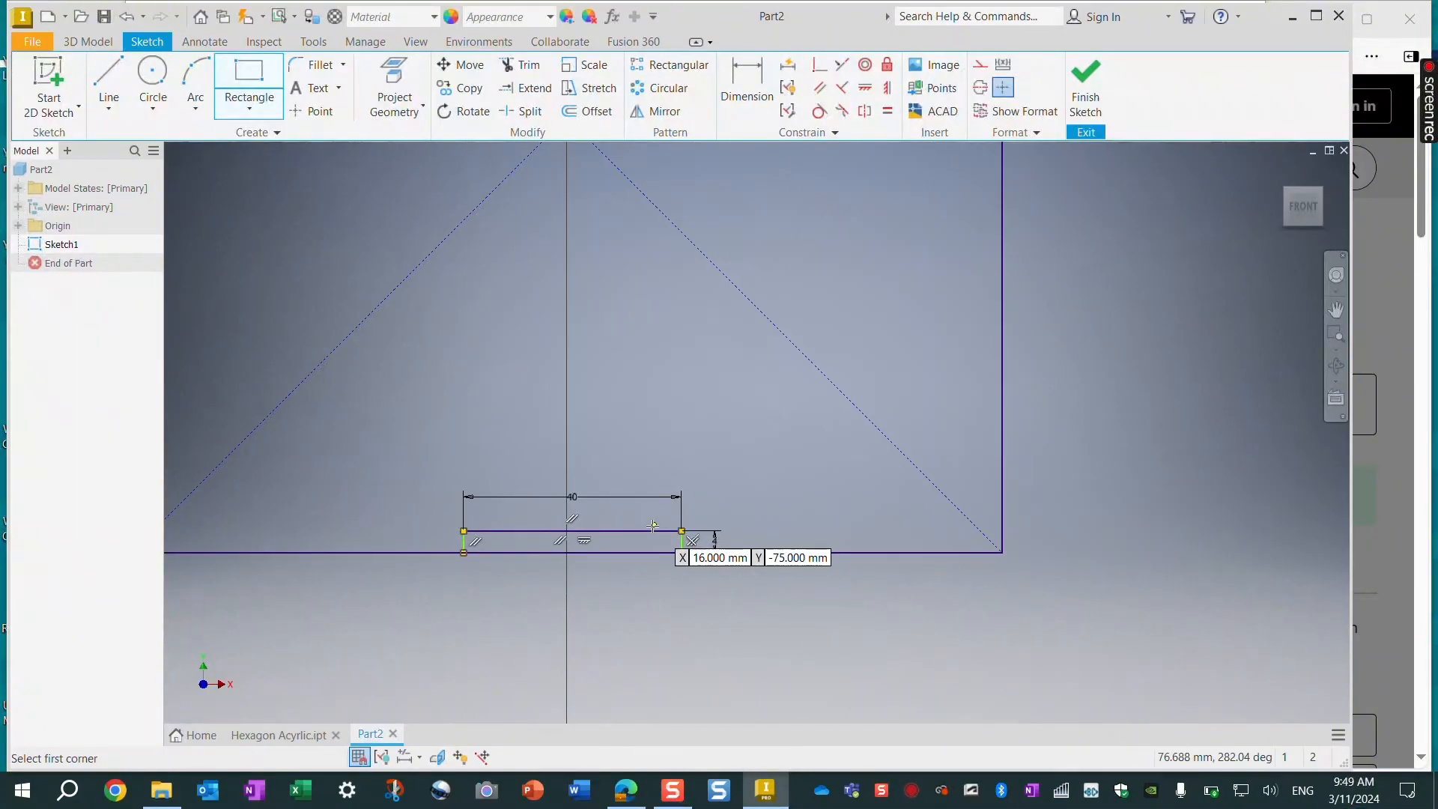
scroll(615, 607, "up", 5)
scroll(616, 607, "down", 3)
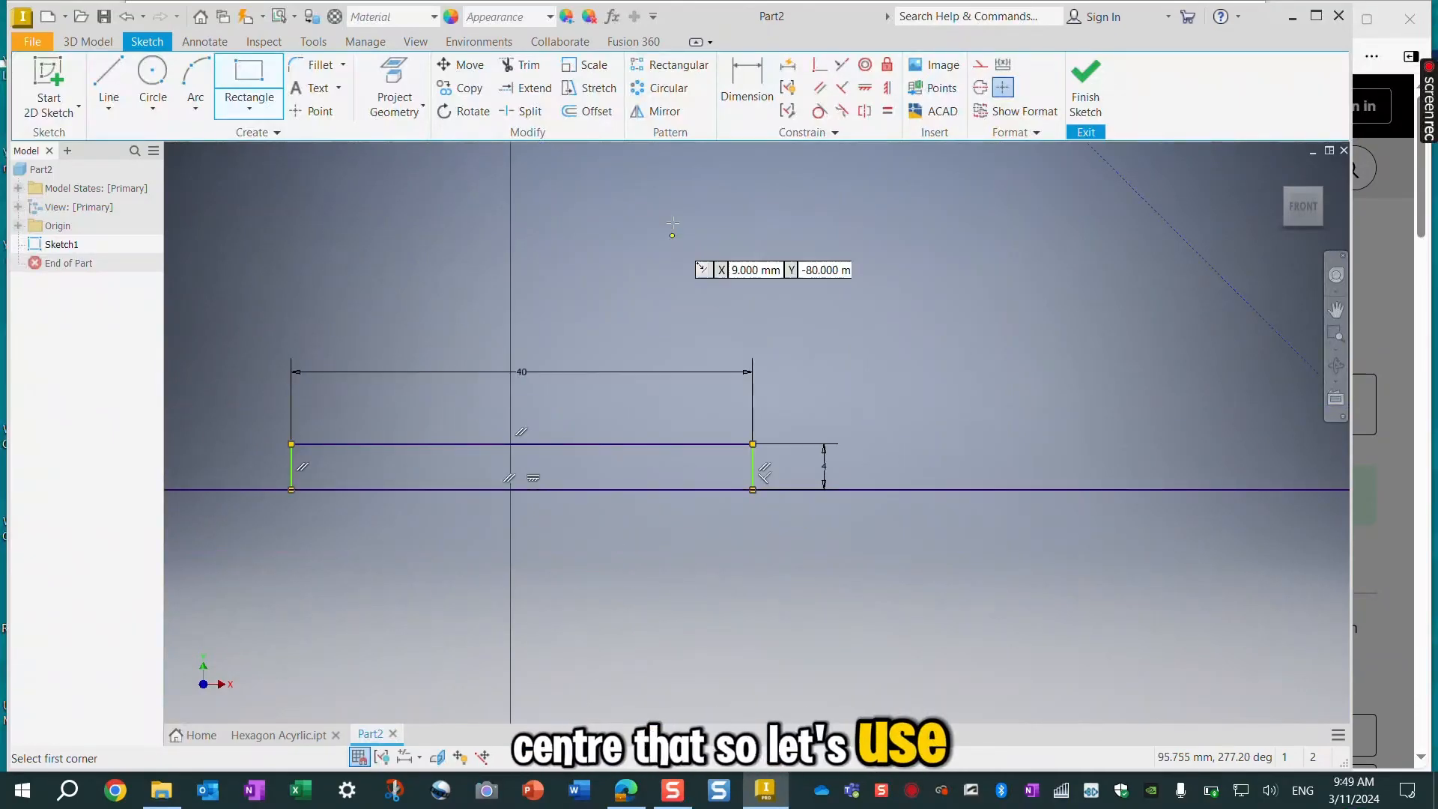
key("Escape")
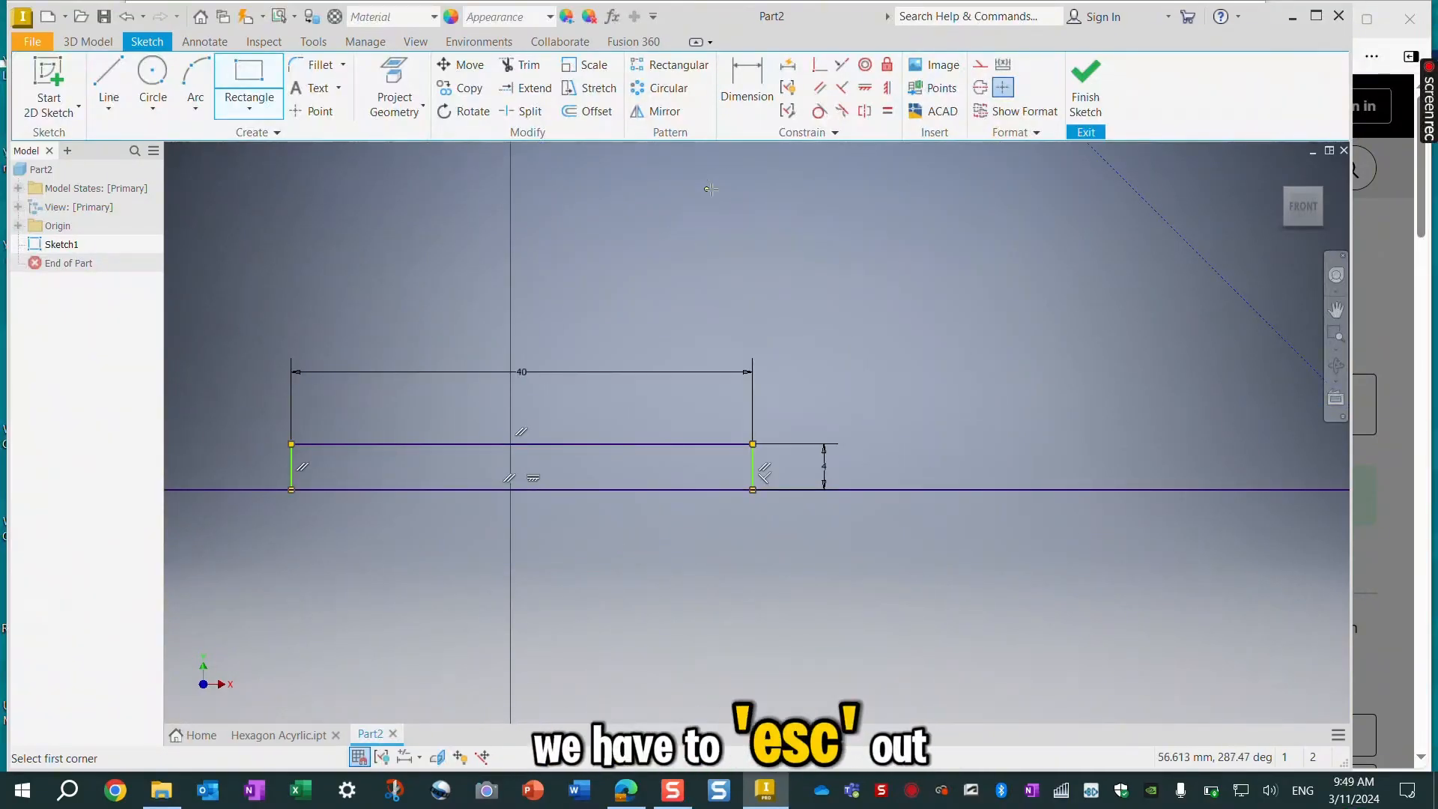
Centre the tab rectangle by dimensioning its left edge 20 mm from the sketch's centre
left_click(747, 81)
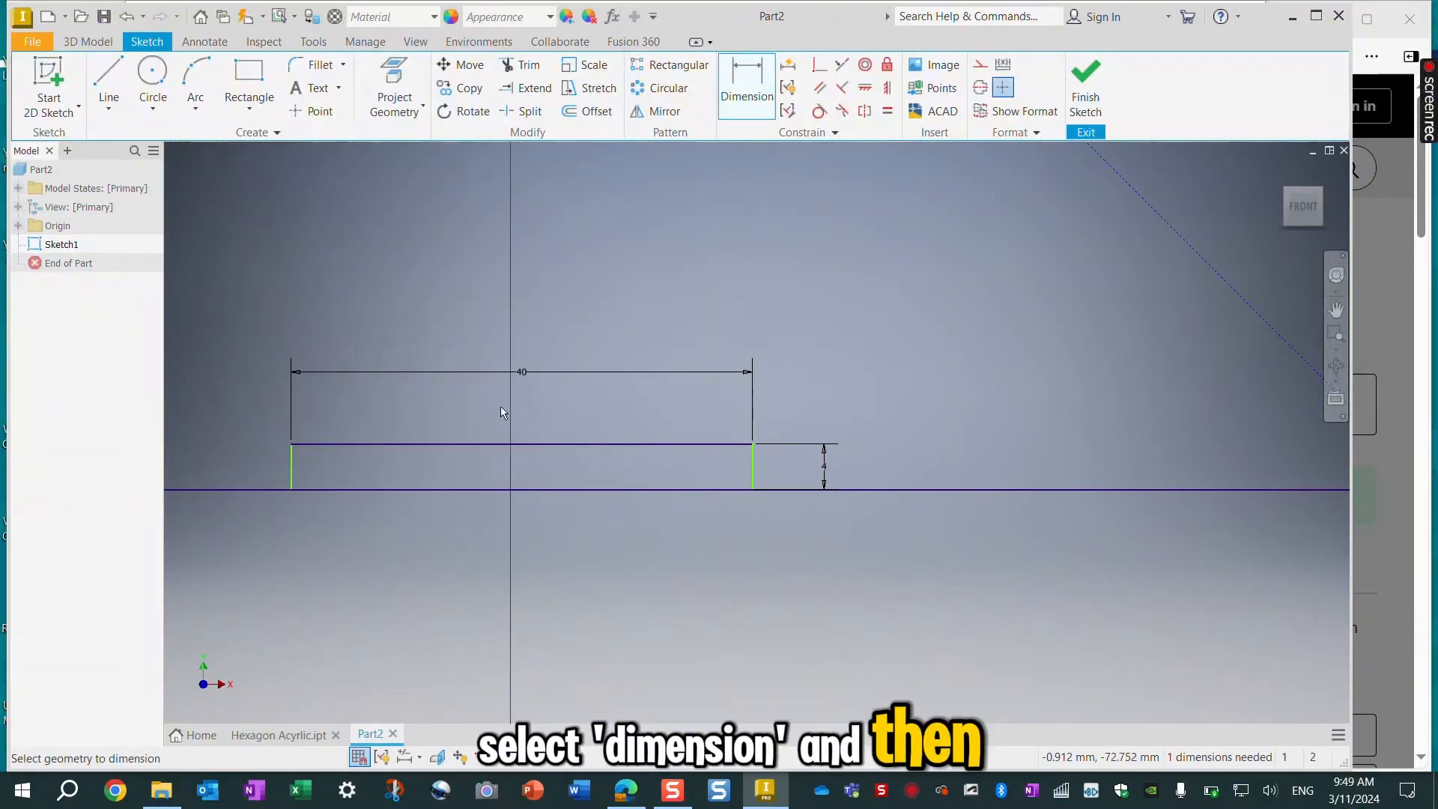
scroll(500, 406, "up", 1)
scroll(500, 407, "down", 3)
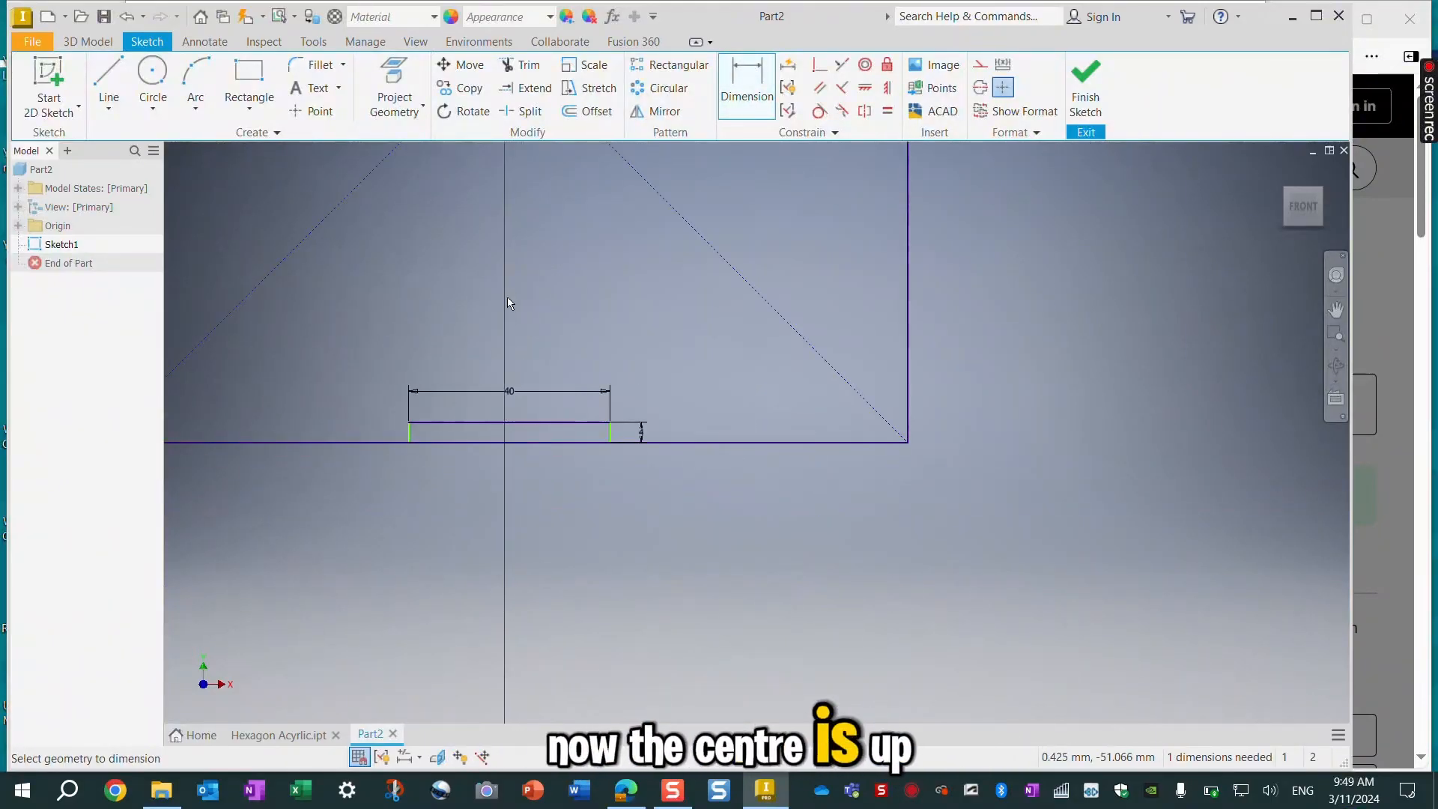
middle_click_drag(509, 281, 572, 528)
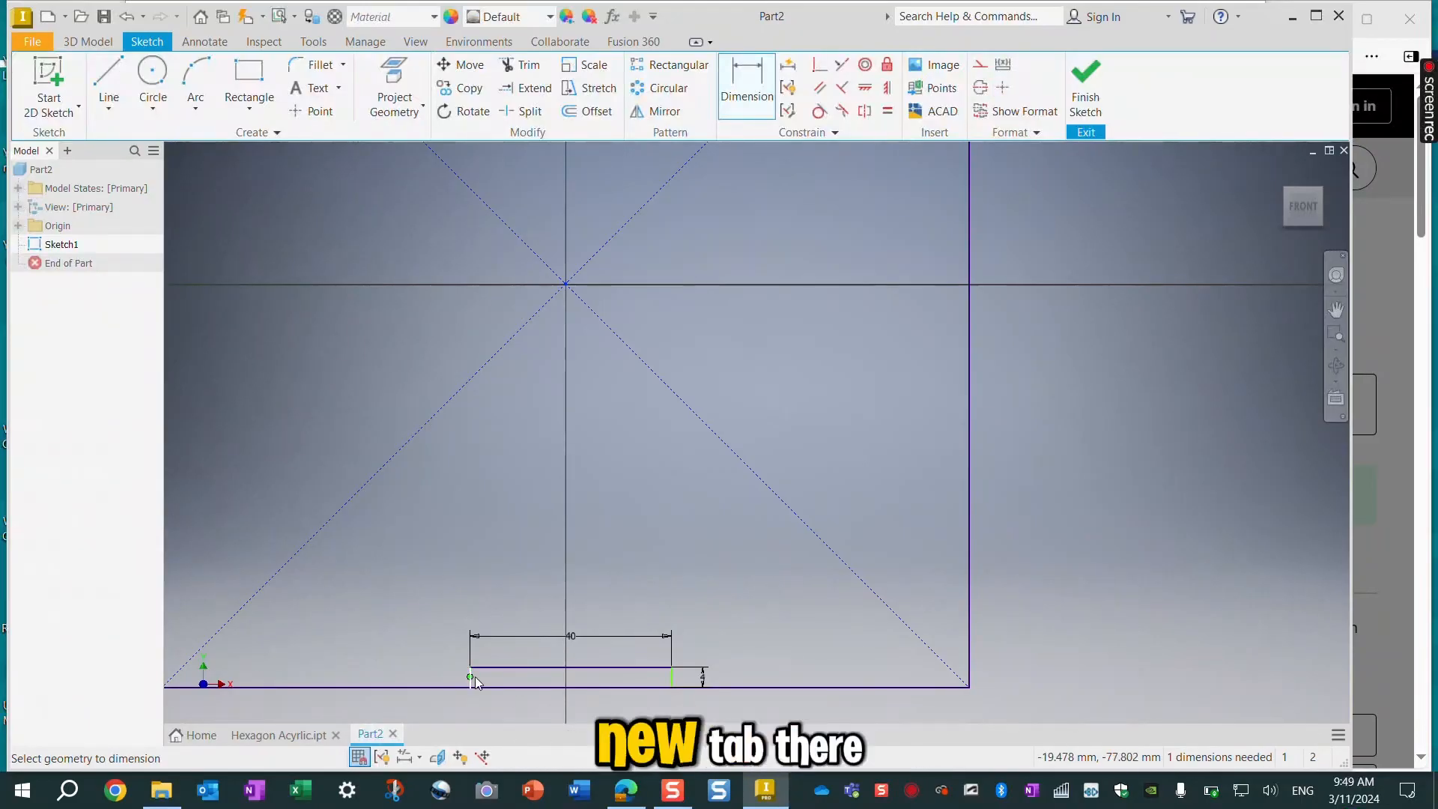
scroll(492, 678, "down", 3)
scroll(534, 709, "up", 2)
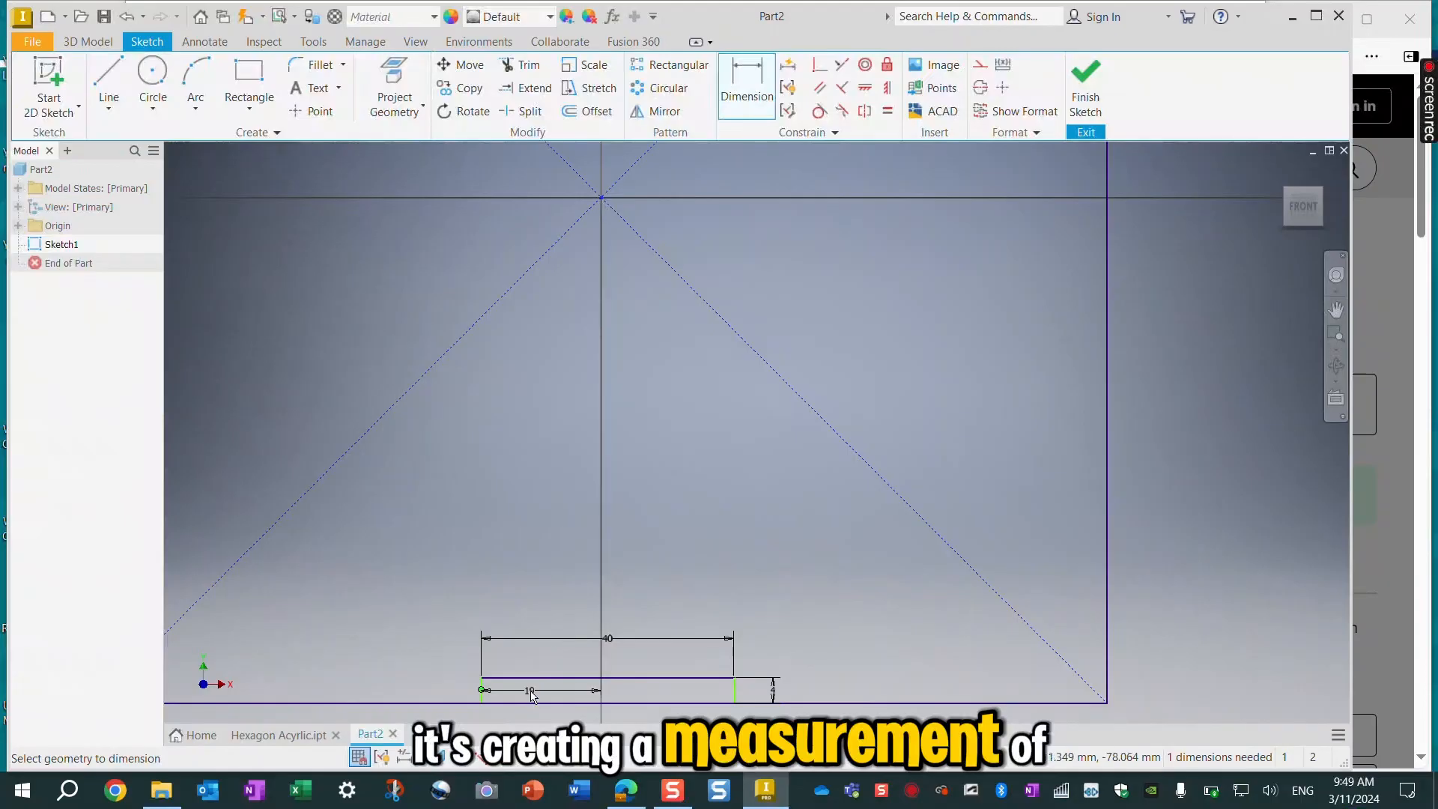
left_click(536, 695)
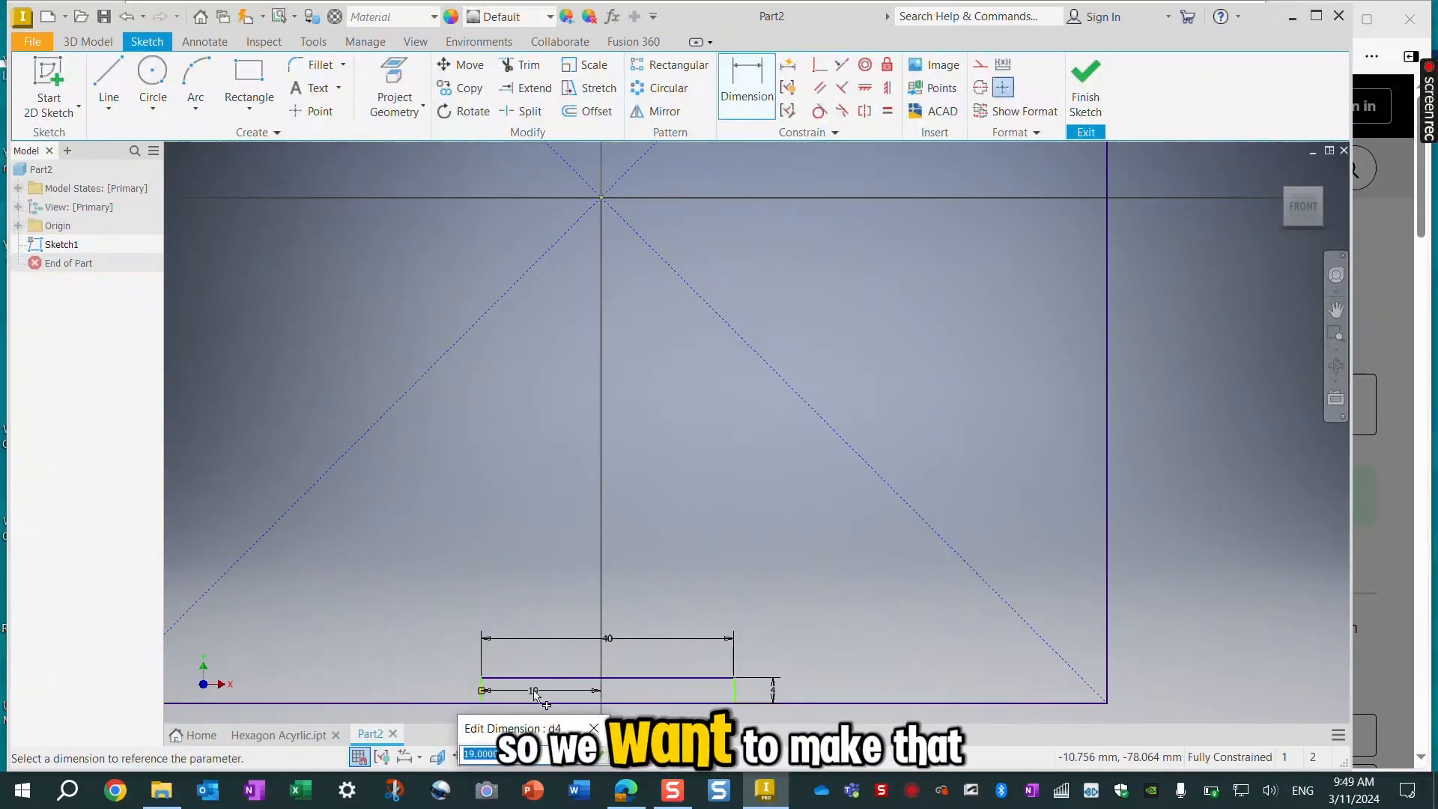
type("20")
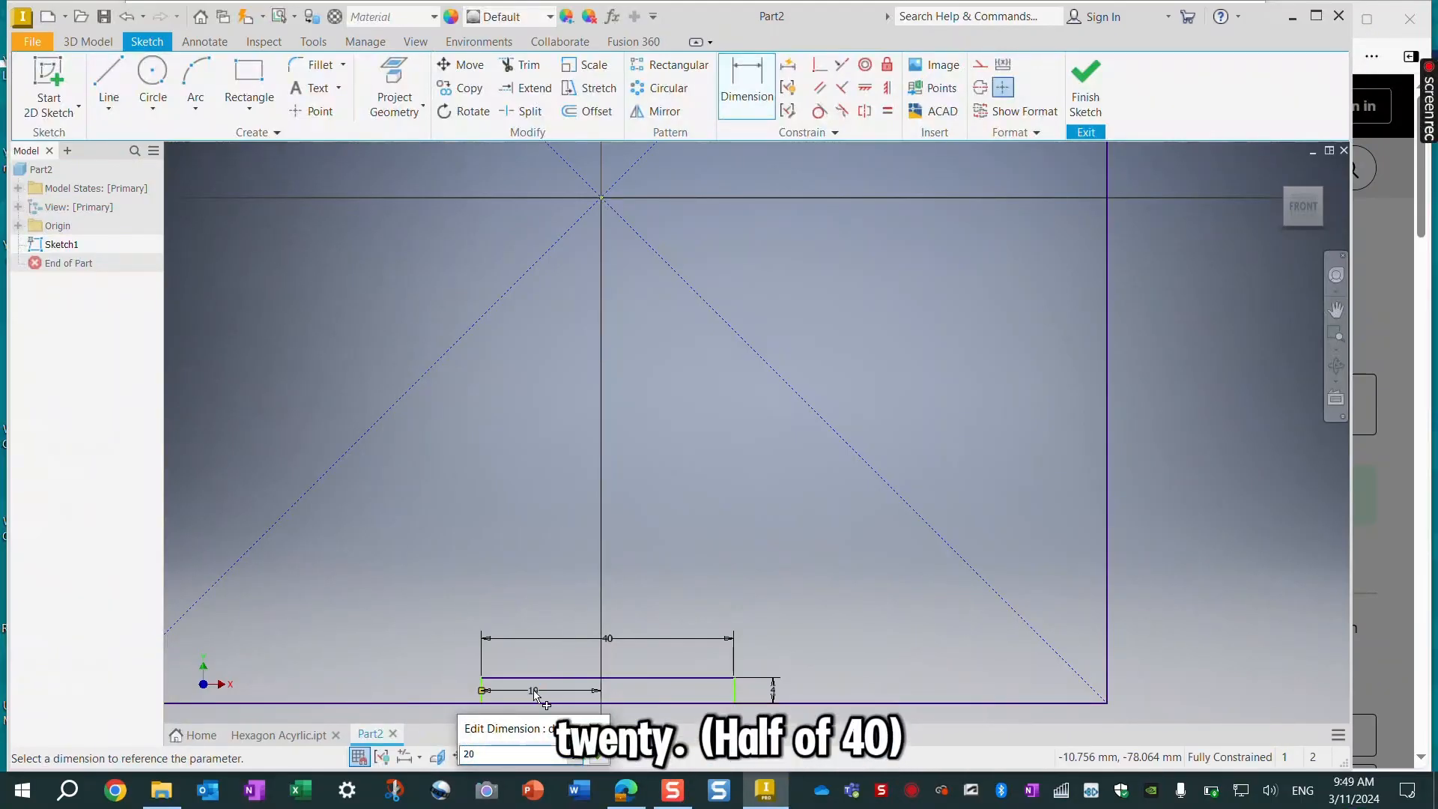
key("Return")
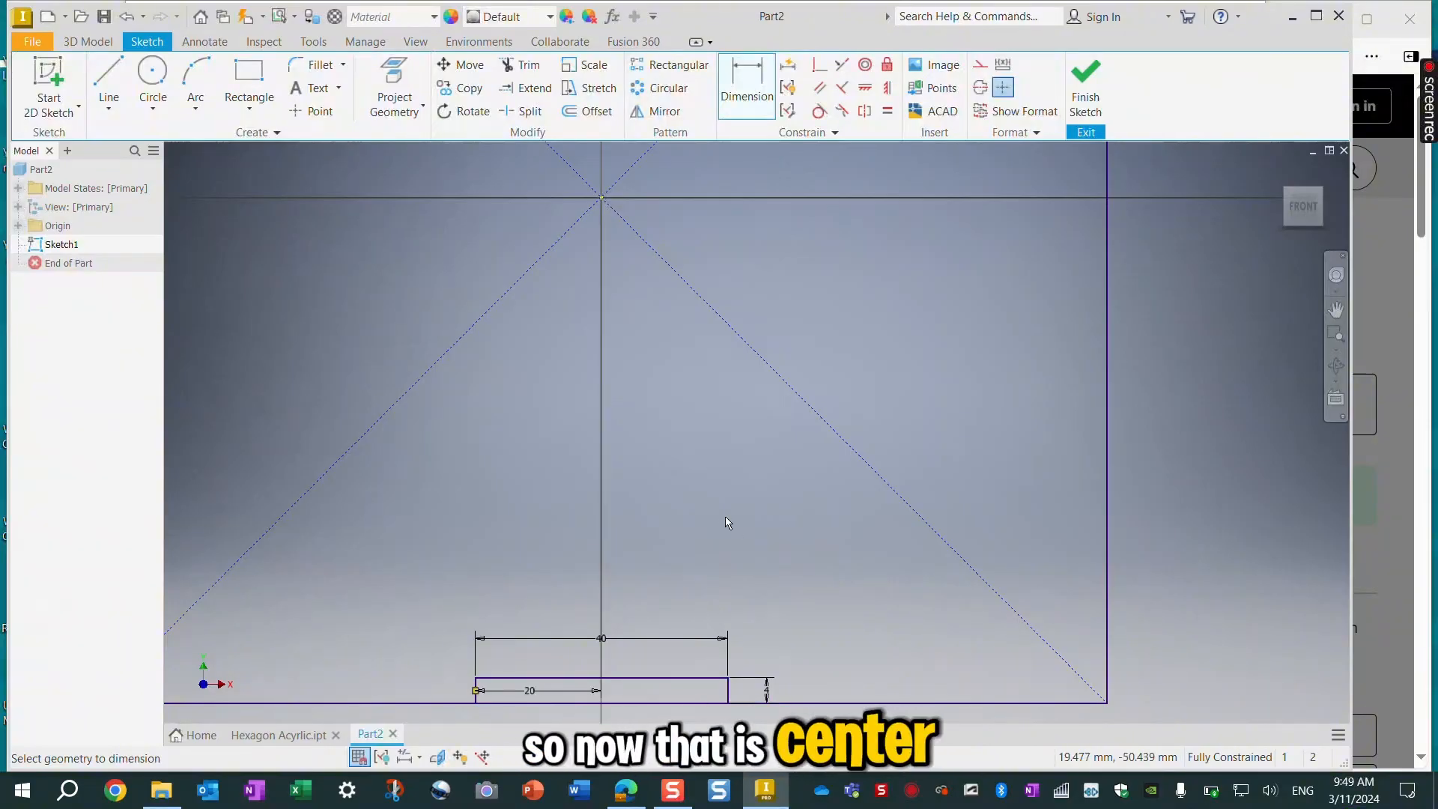
key("Escape")
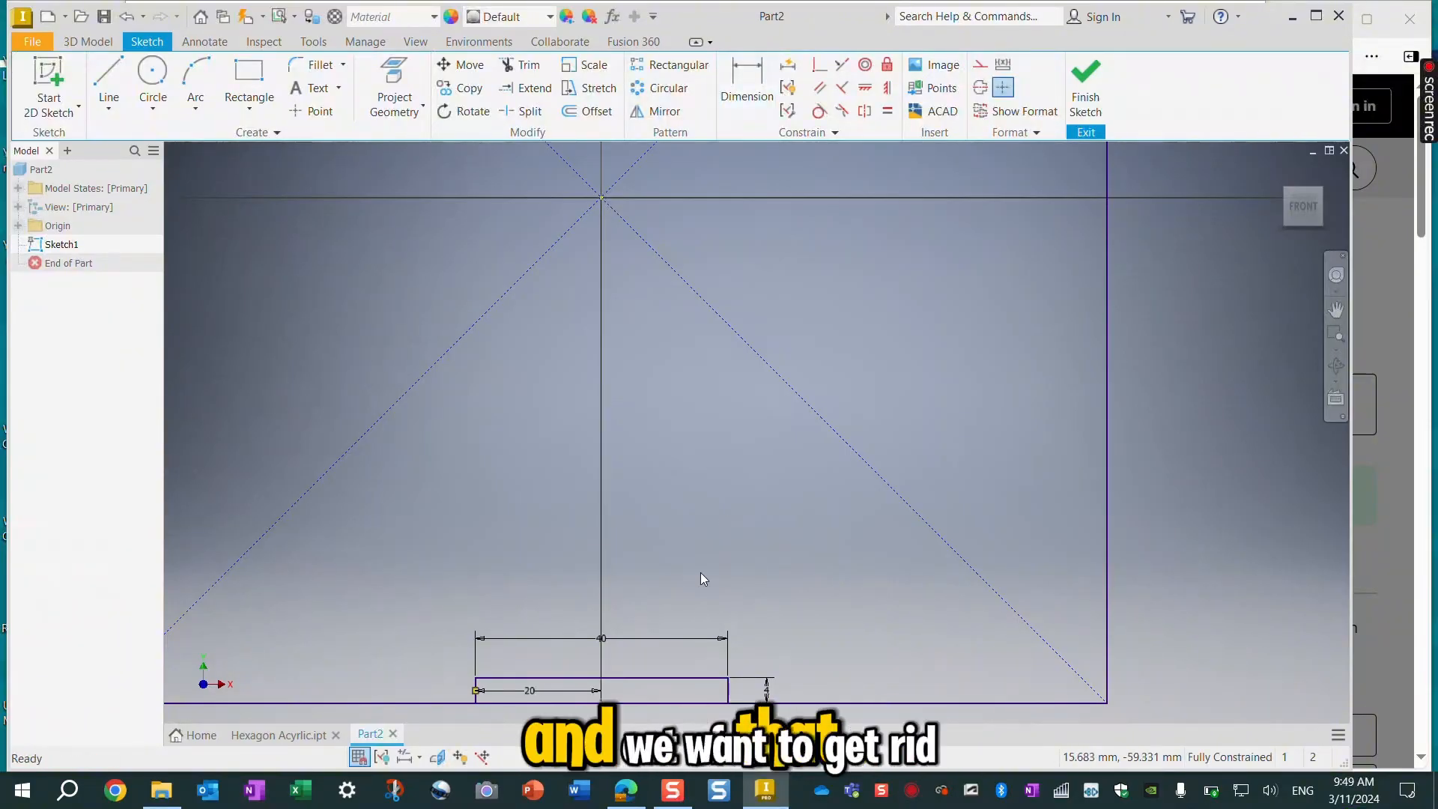
Delete the tab rectangle's width, height and centre-offset dimensions
left_click(648, 640)
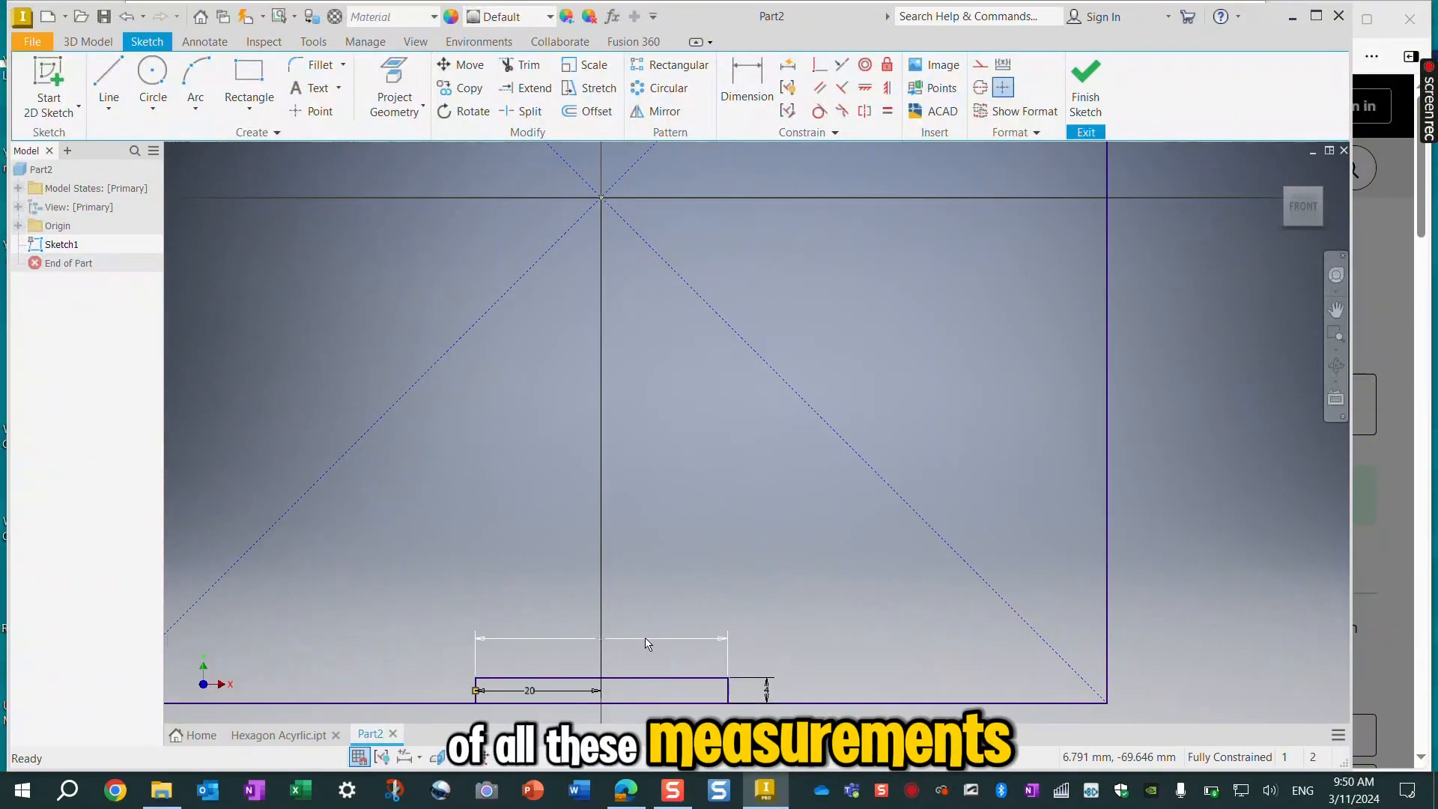
key("Delete")
left_click(770, 686)
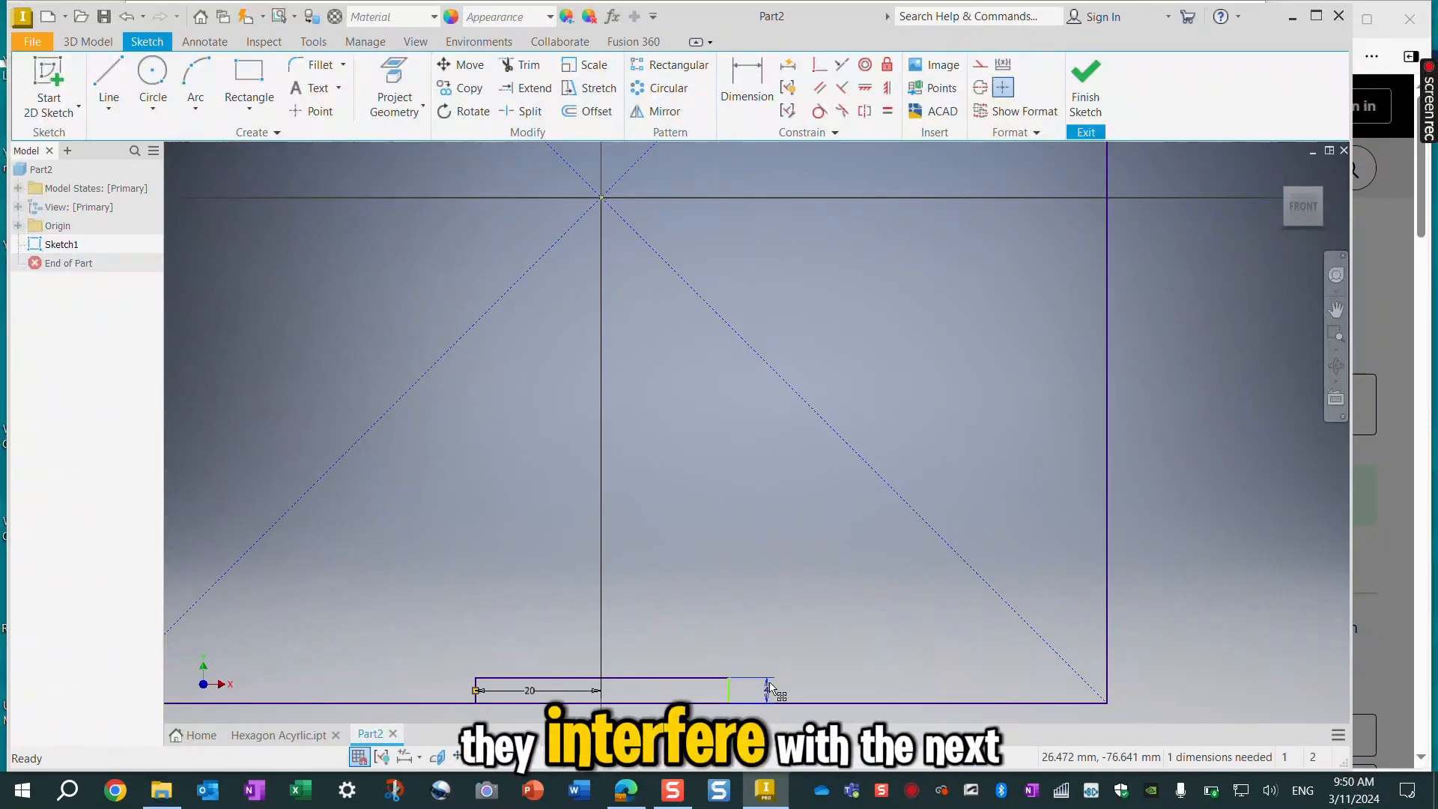
key("Delete")
key("Delete")
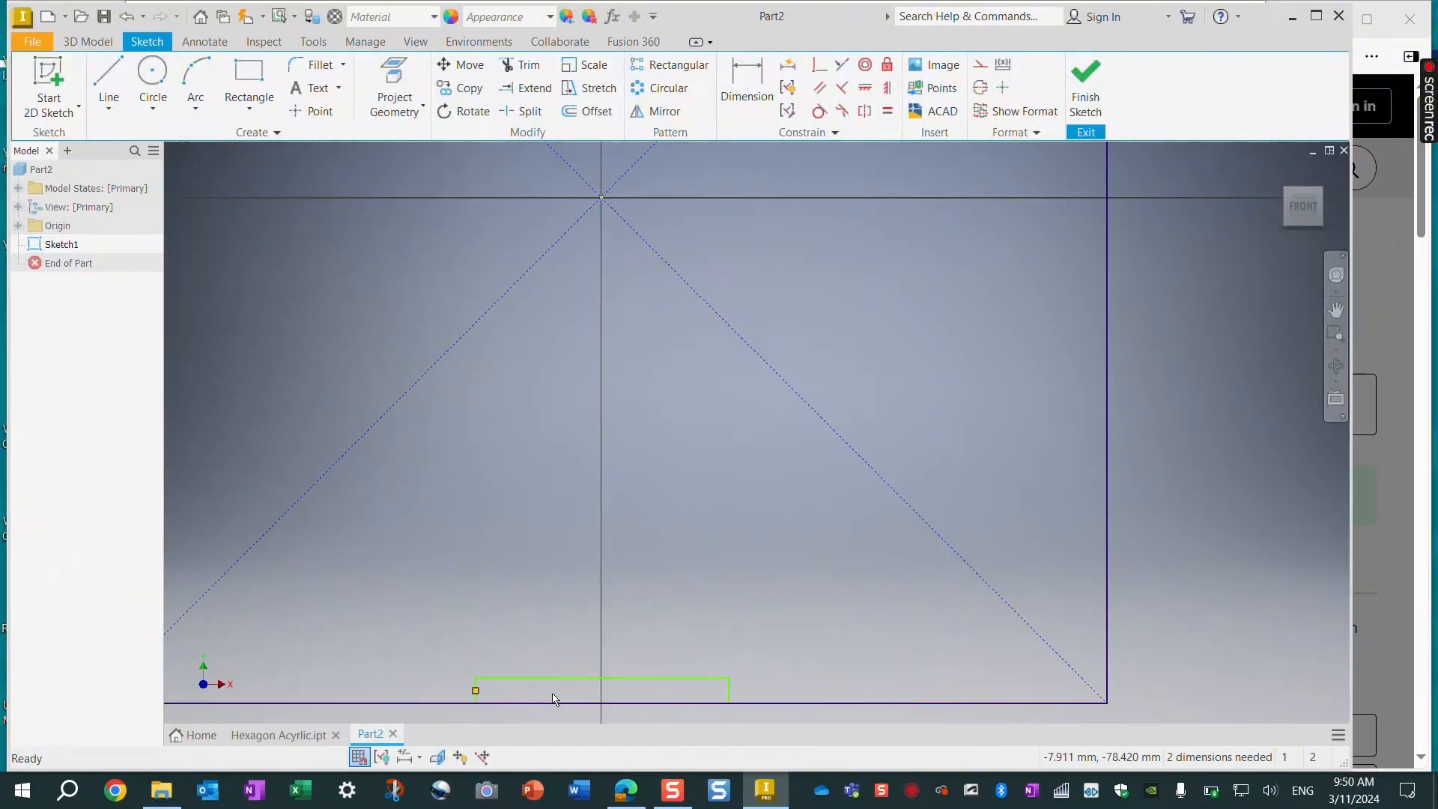
Draw a 6-sided polygon centred on the vertical axis slightly below the square's centre, with one corner on the square's left edge
scroll(676, 497, "up", 3)
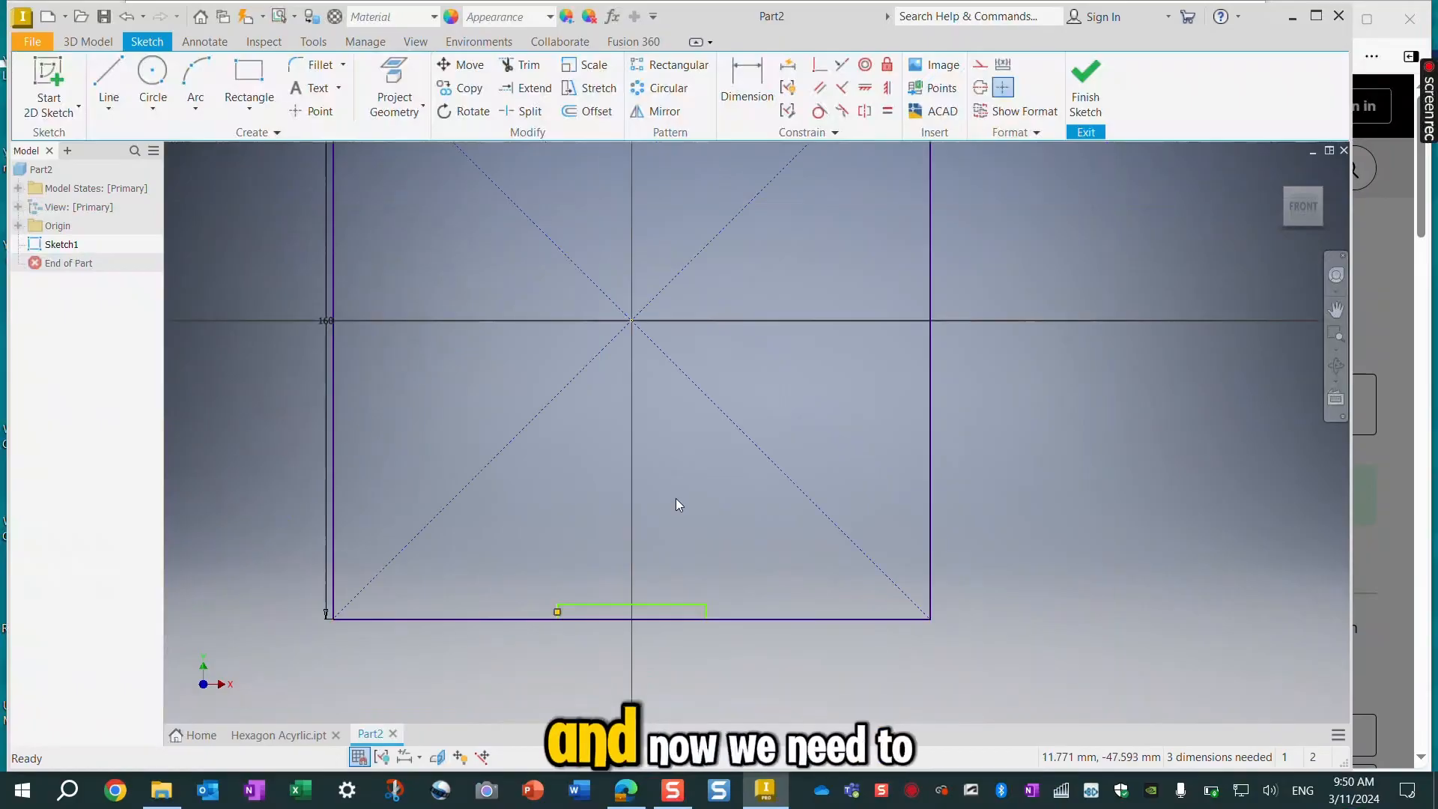
scroll(676, 497, "up", 2)
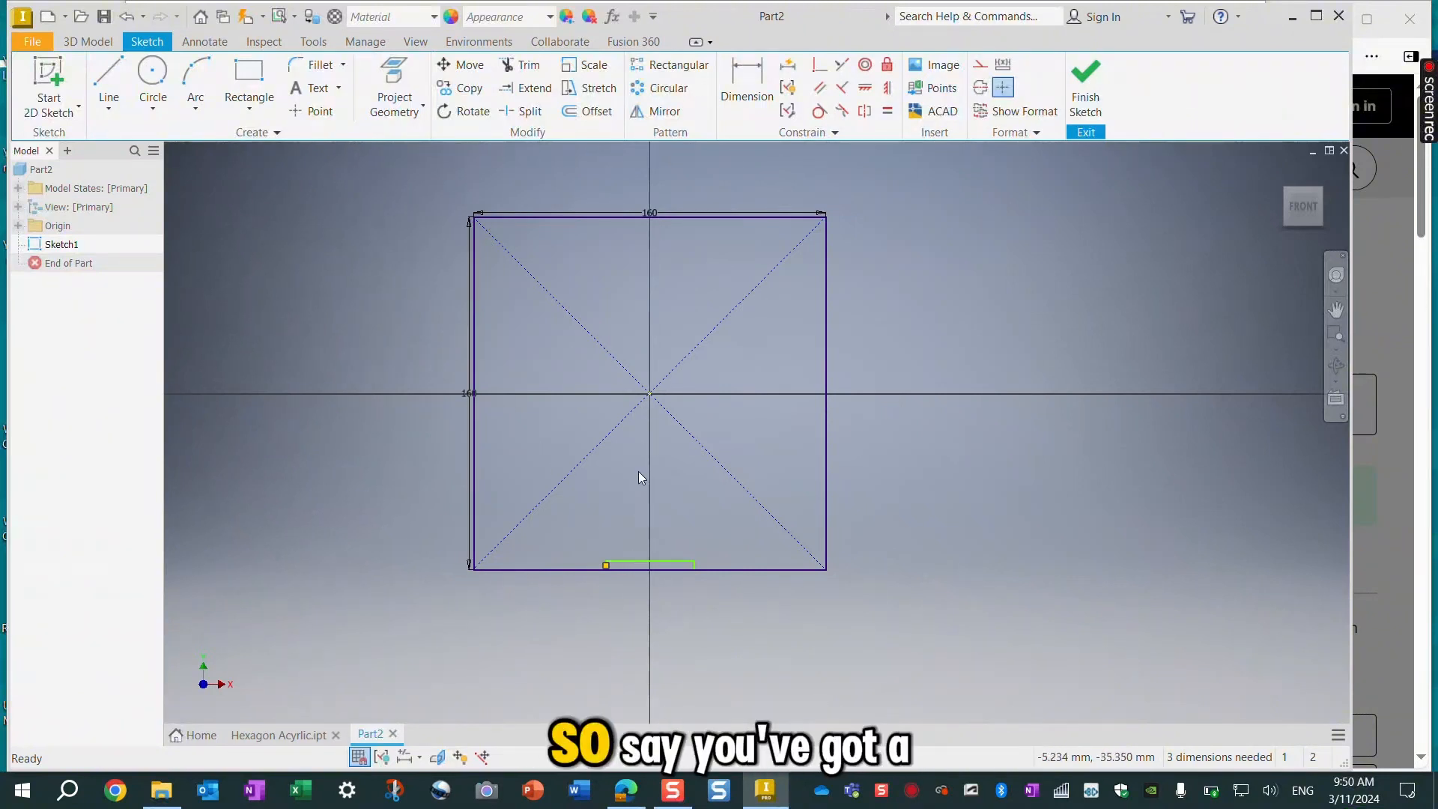
left_click(250, 109)
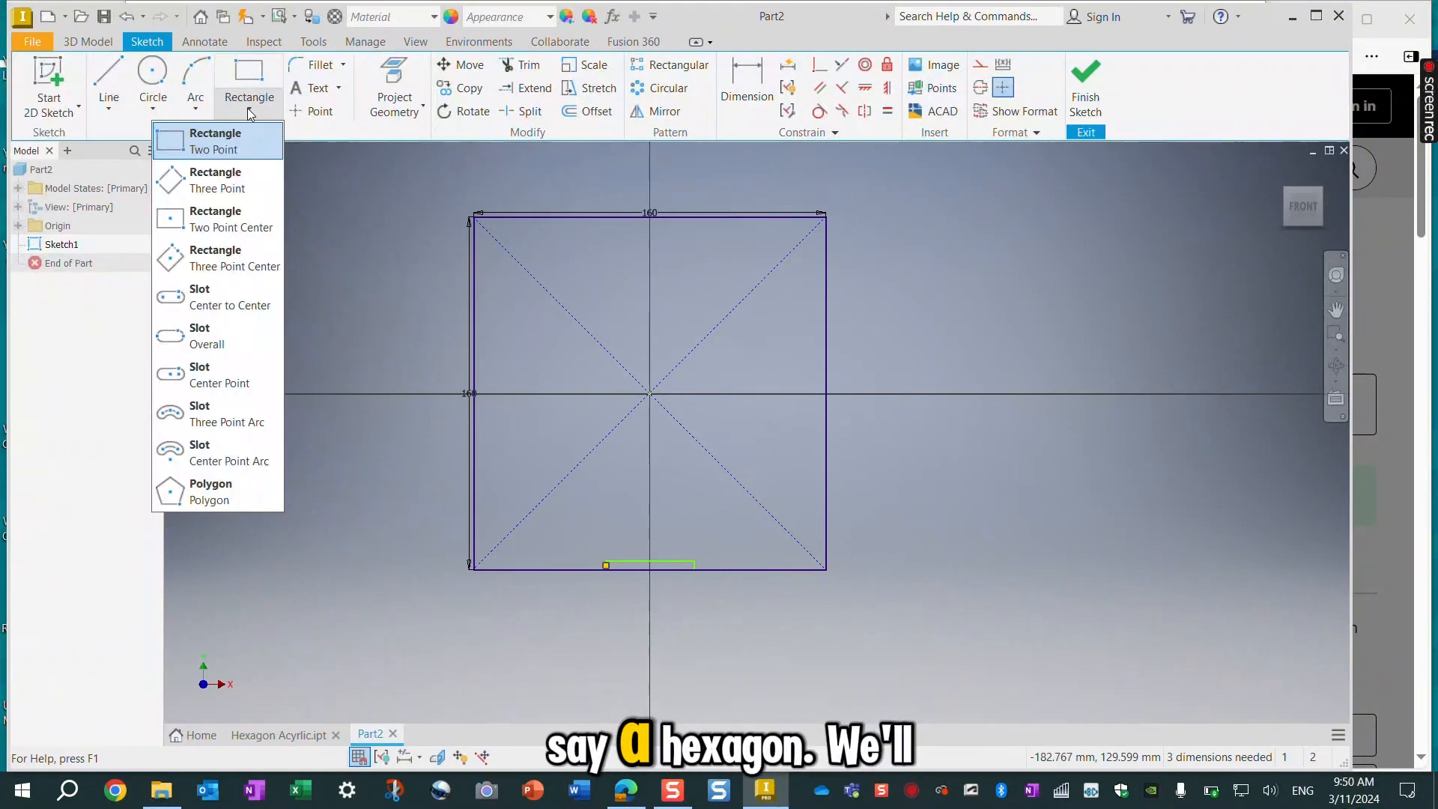
left_click(212, 492)
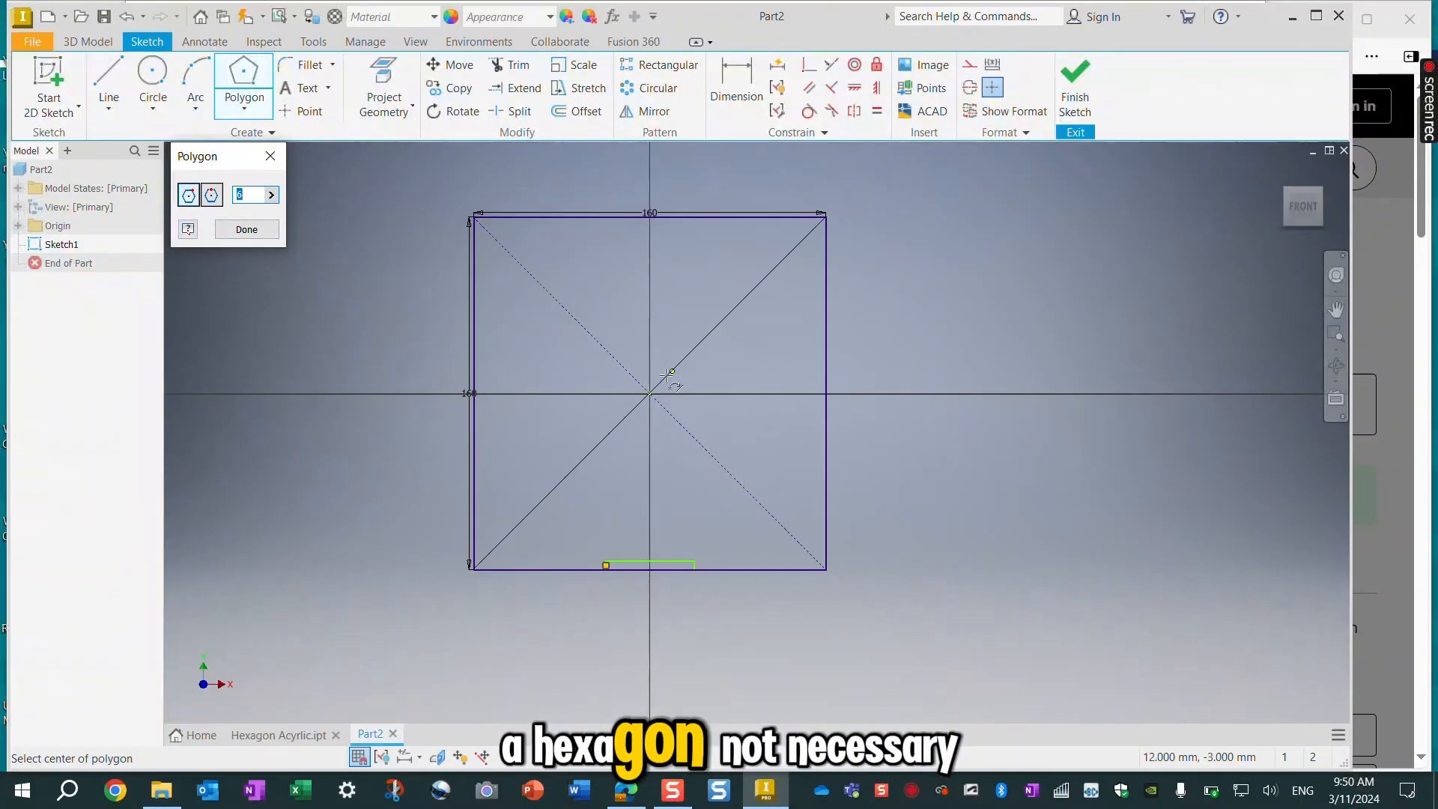
left_click(650, 408)
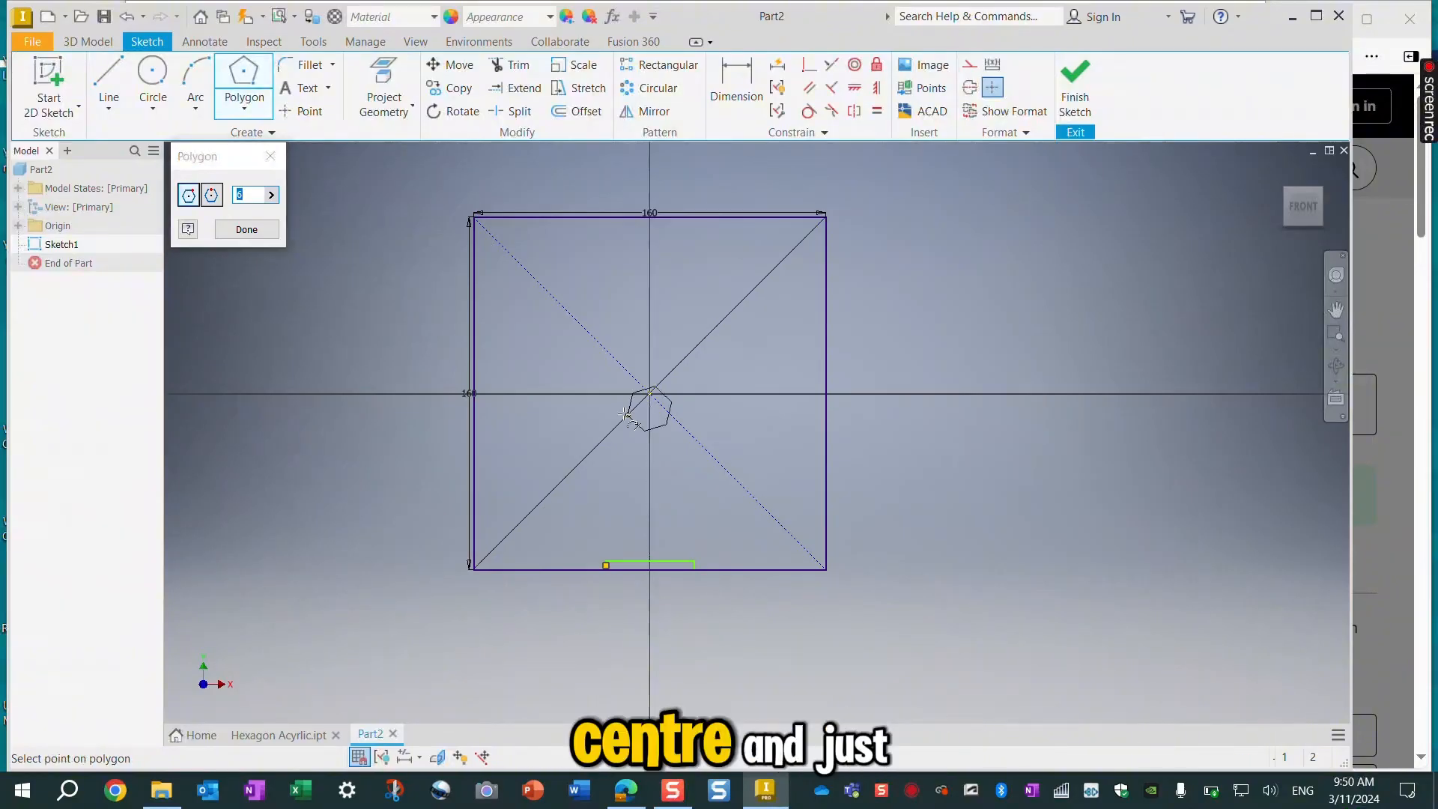
left_click(475, 410)
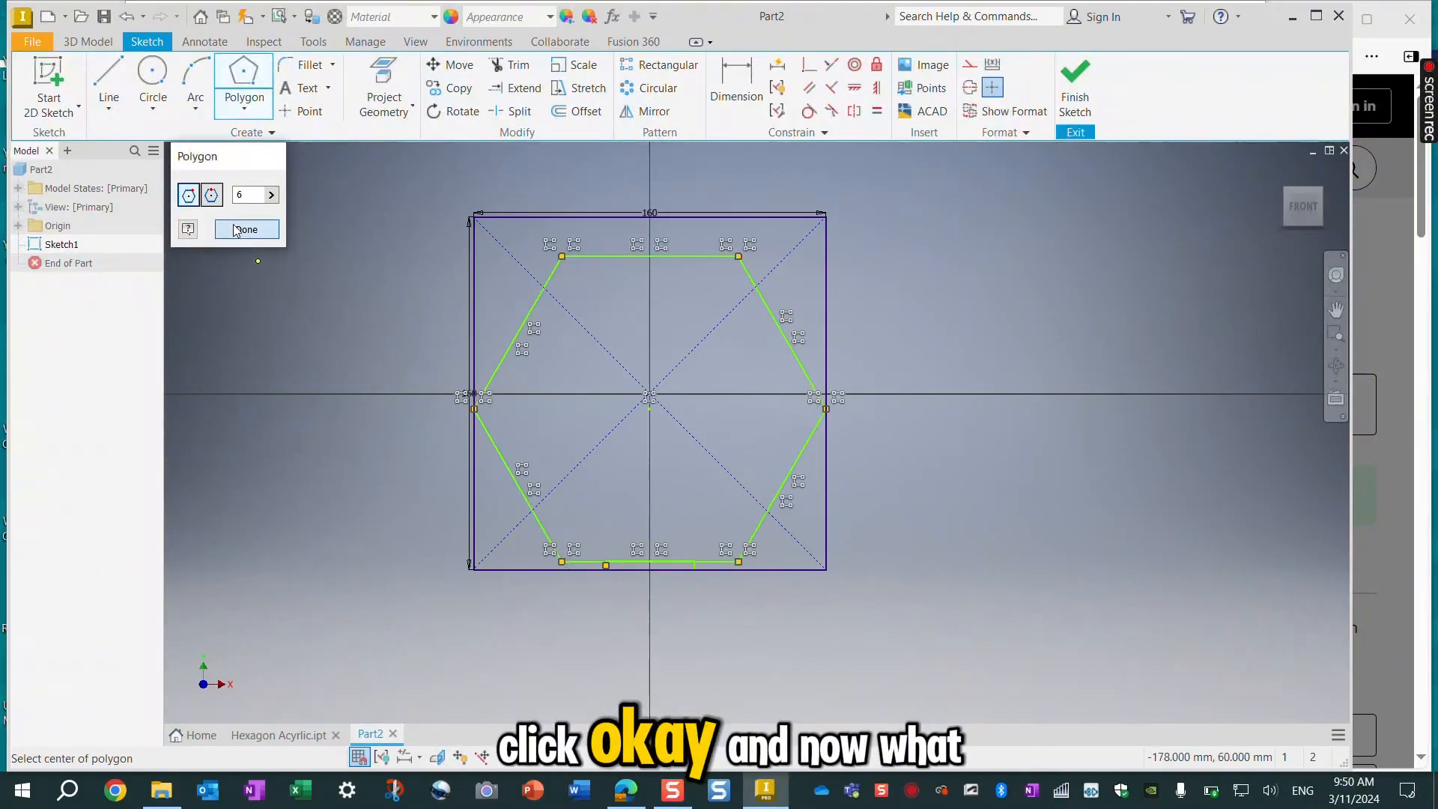
Dimension the gap between the hexagon's bottom edge and the tab rectangle's top edge as 0 mm
left_click(247, 230)
scroll(713, 537, "up", 3)
scroll(713, 538, "down", 1)
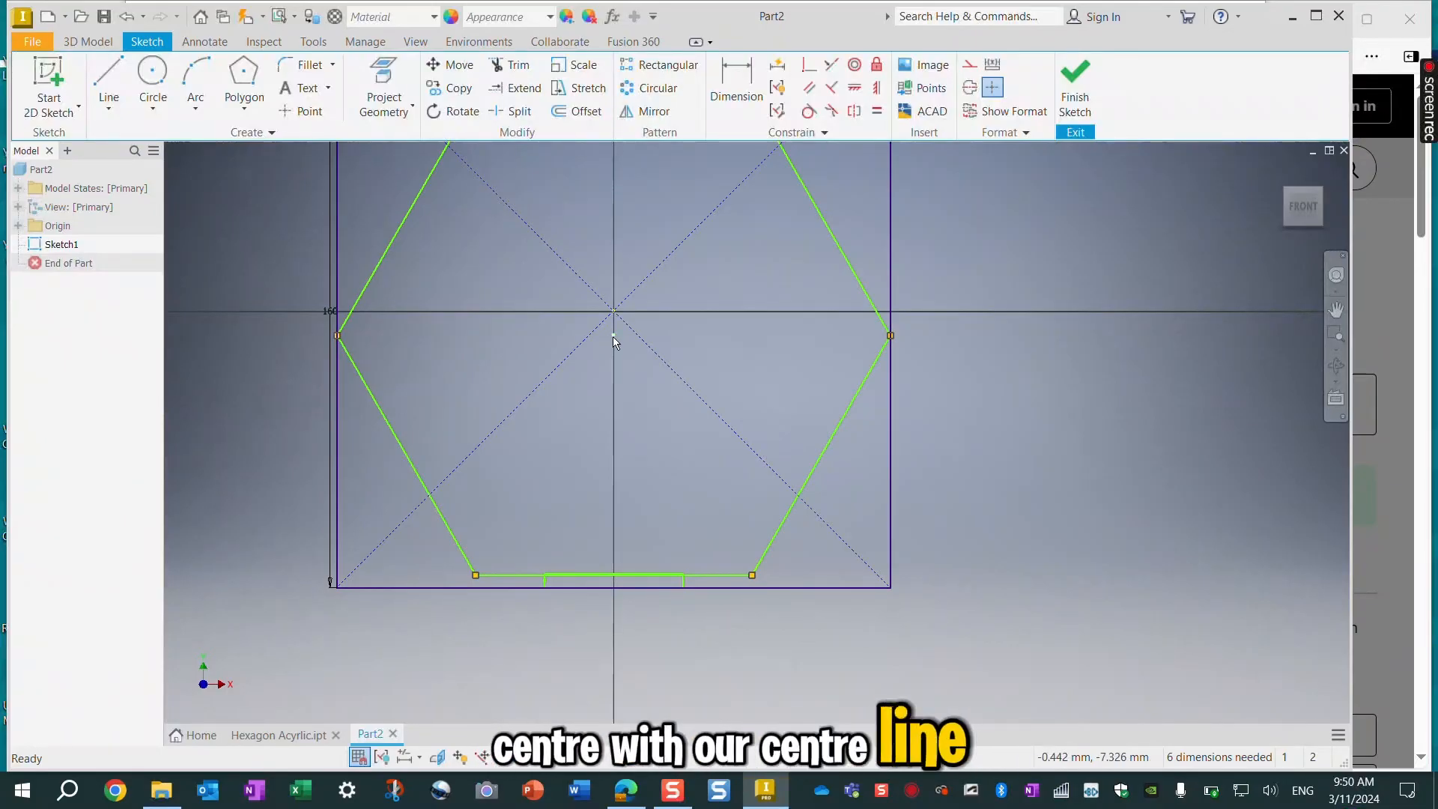
scroll(685, 538, "down", 2)
scroll(685, 537, "up", 5)
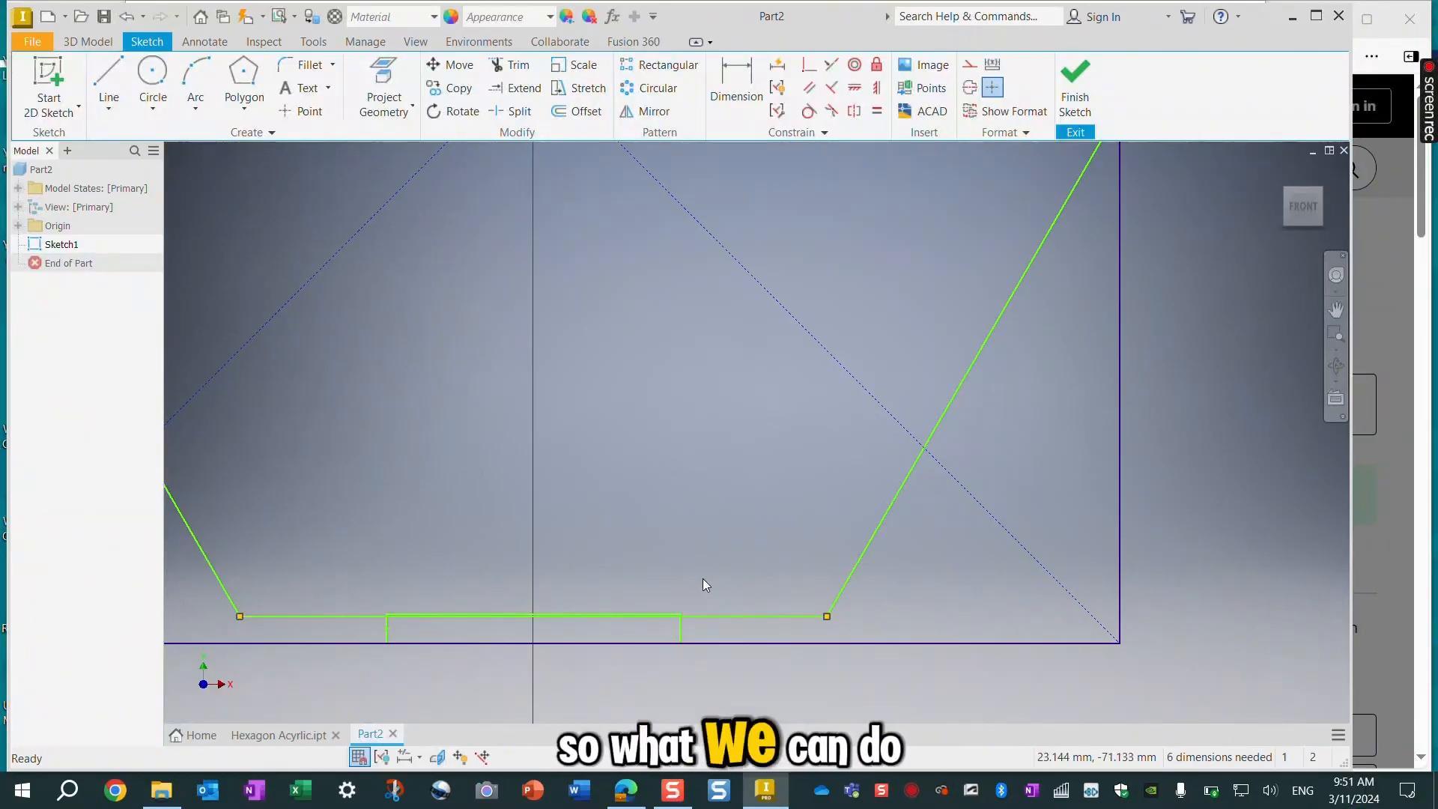
left_click(731, 75)
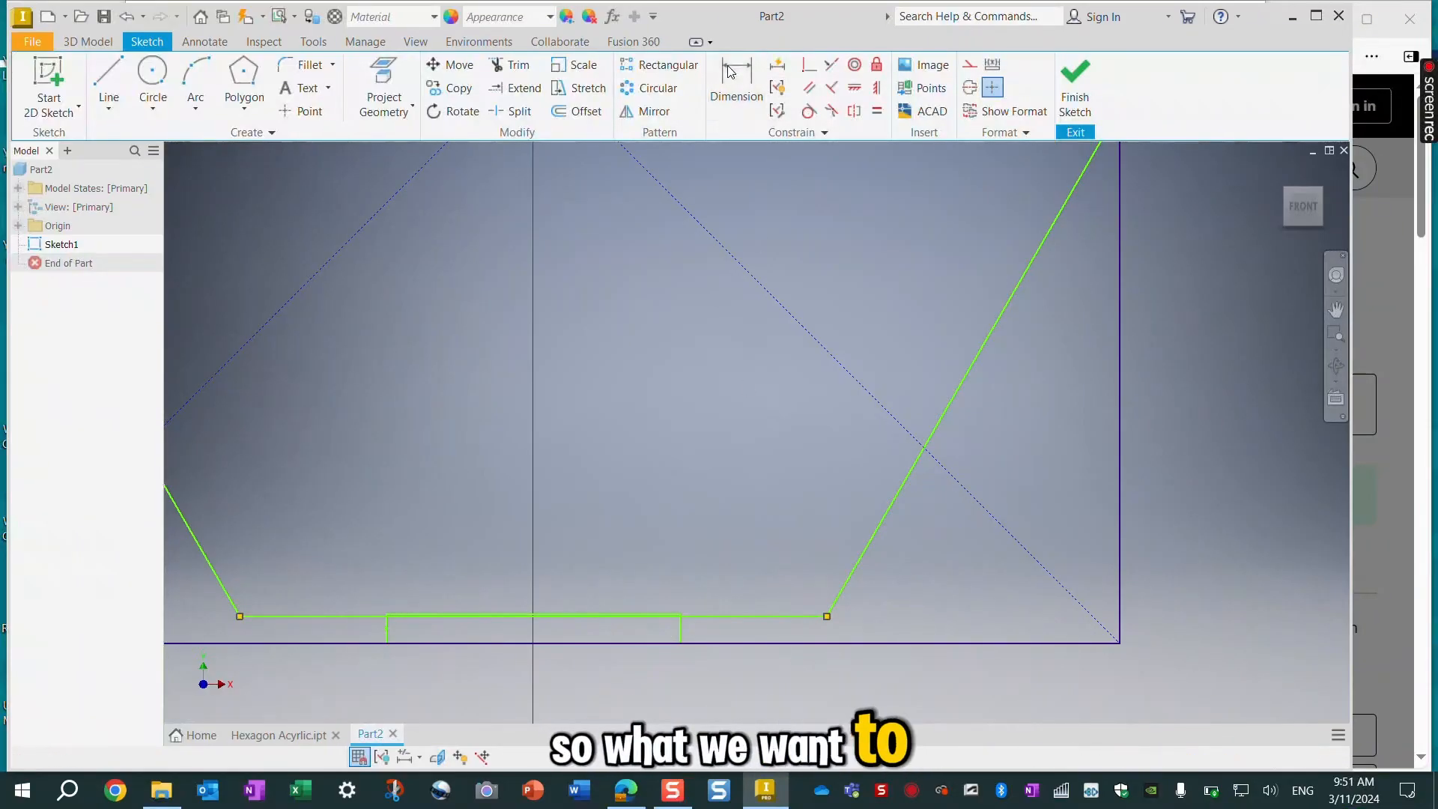
left_click(737, 617)
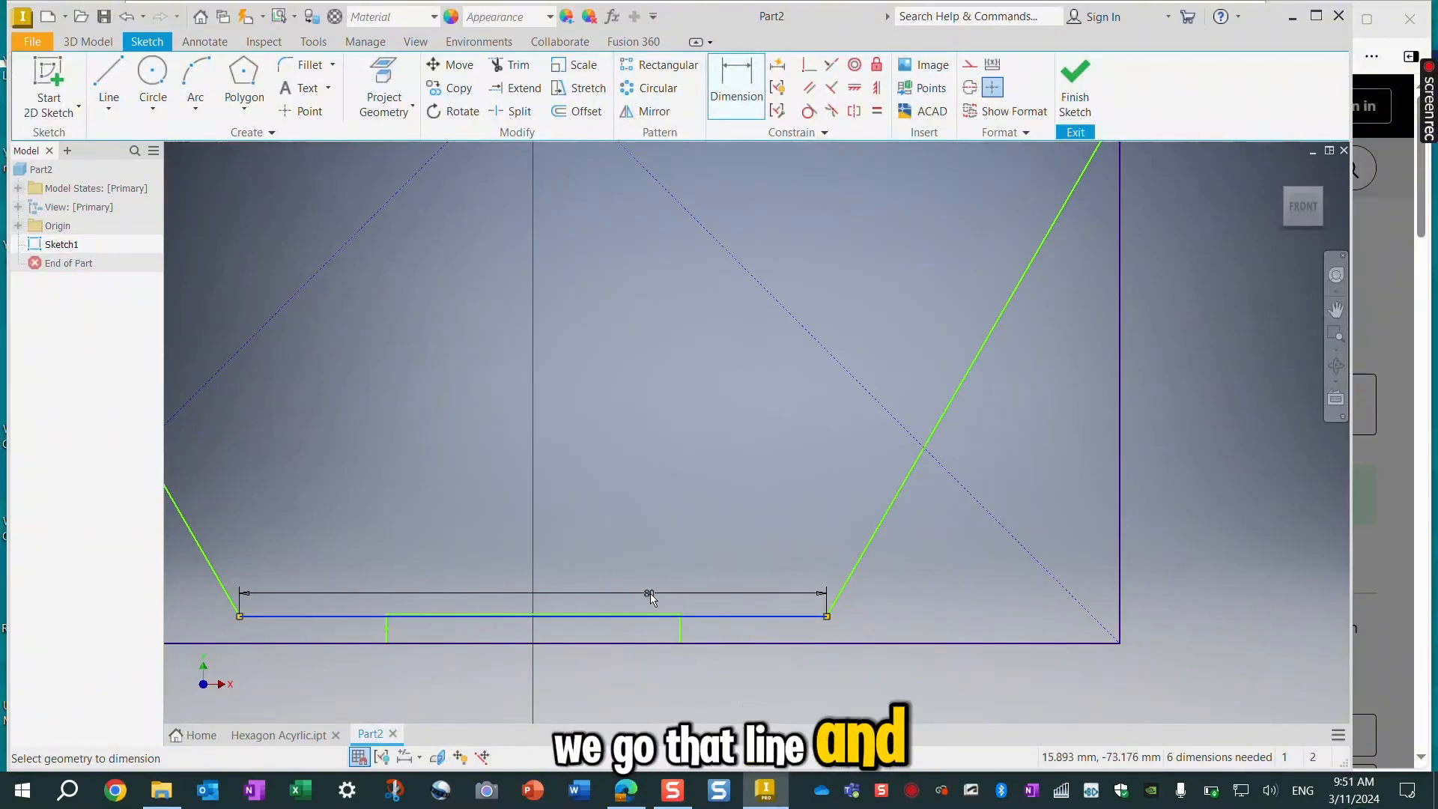
scroll(651, 600, "up", 5)
scroll(641, 593, "down", 6)
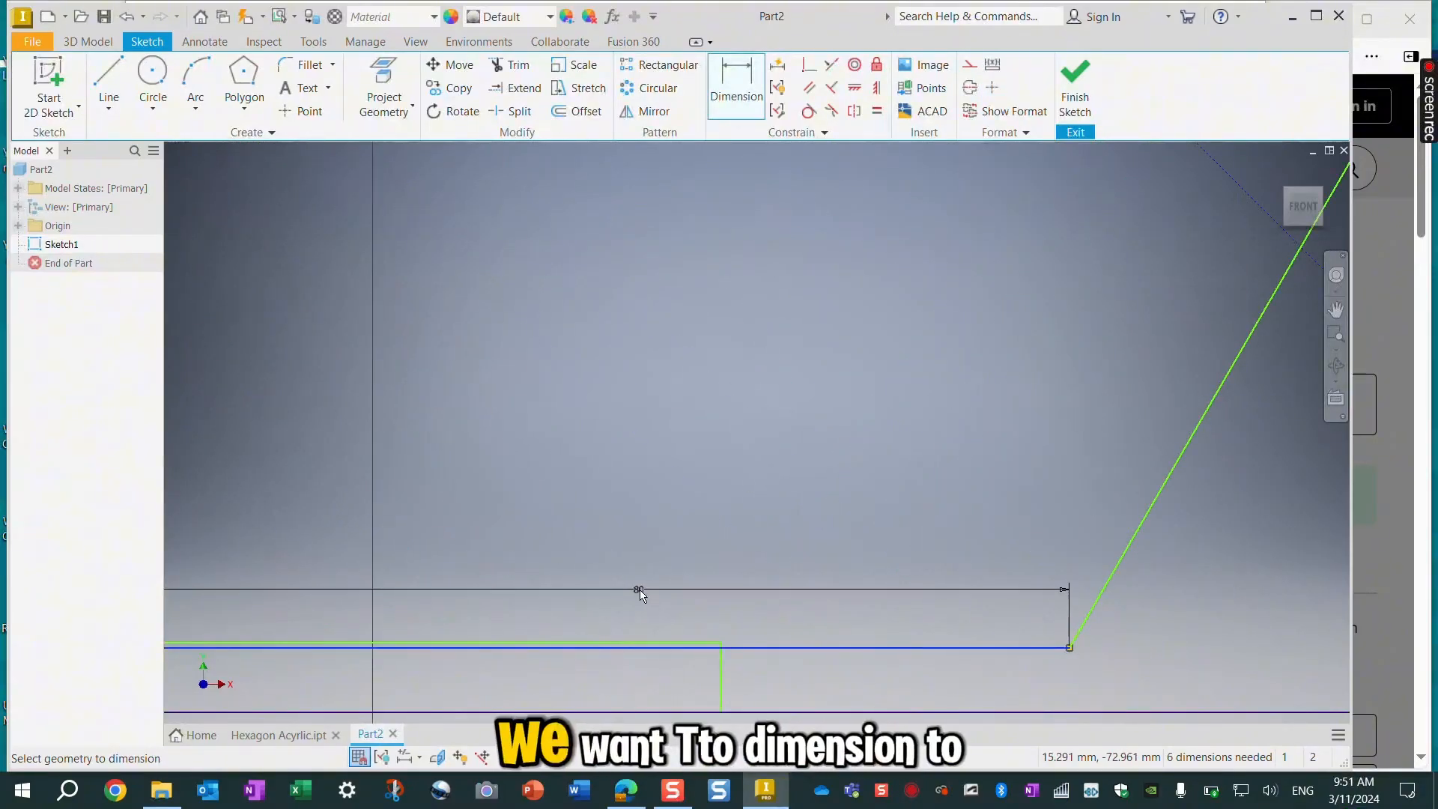
left_click(631, 643)
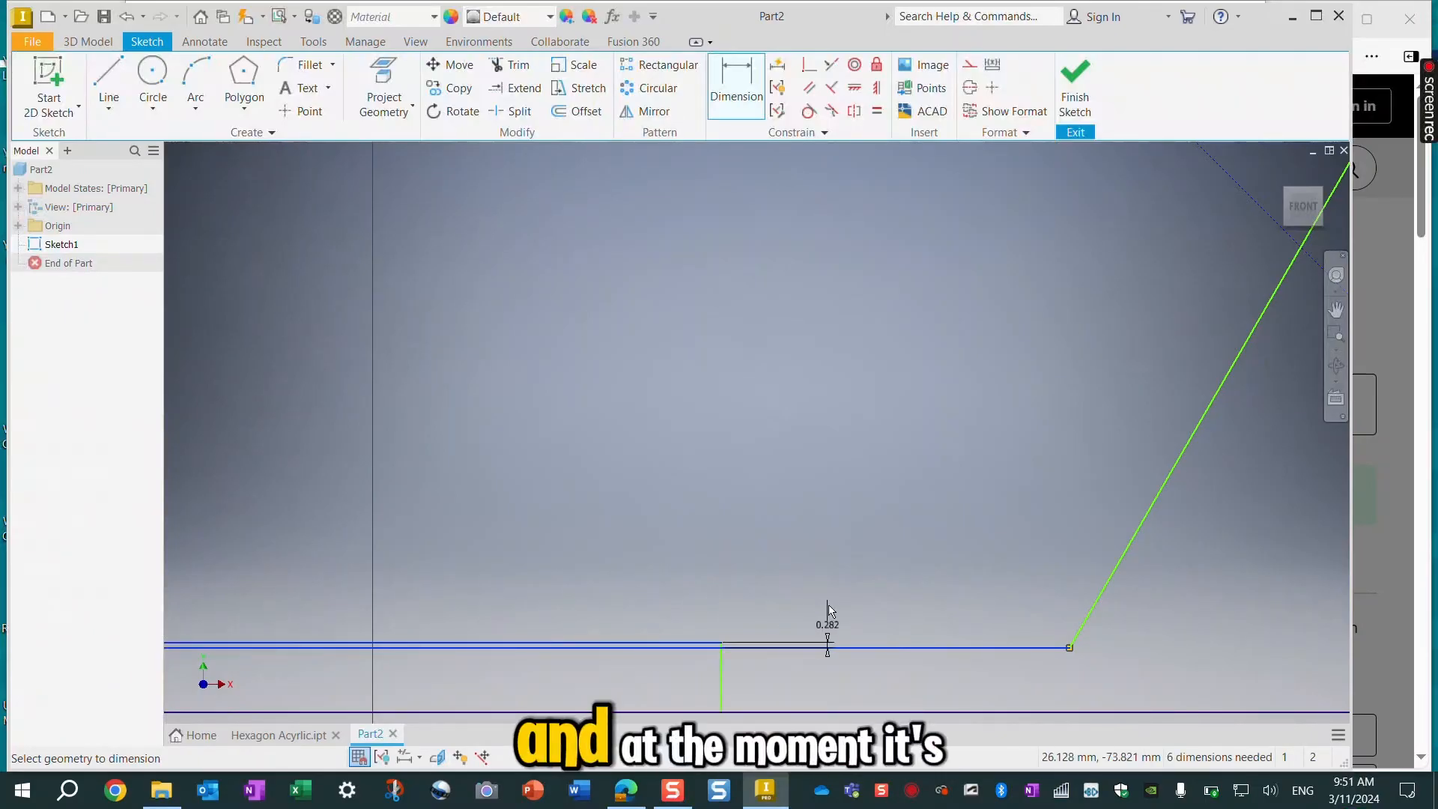
left_click(829, 611)
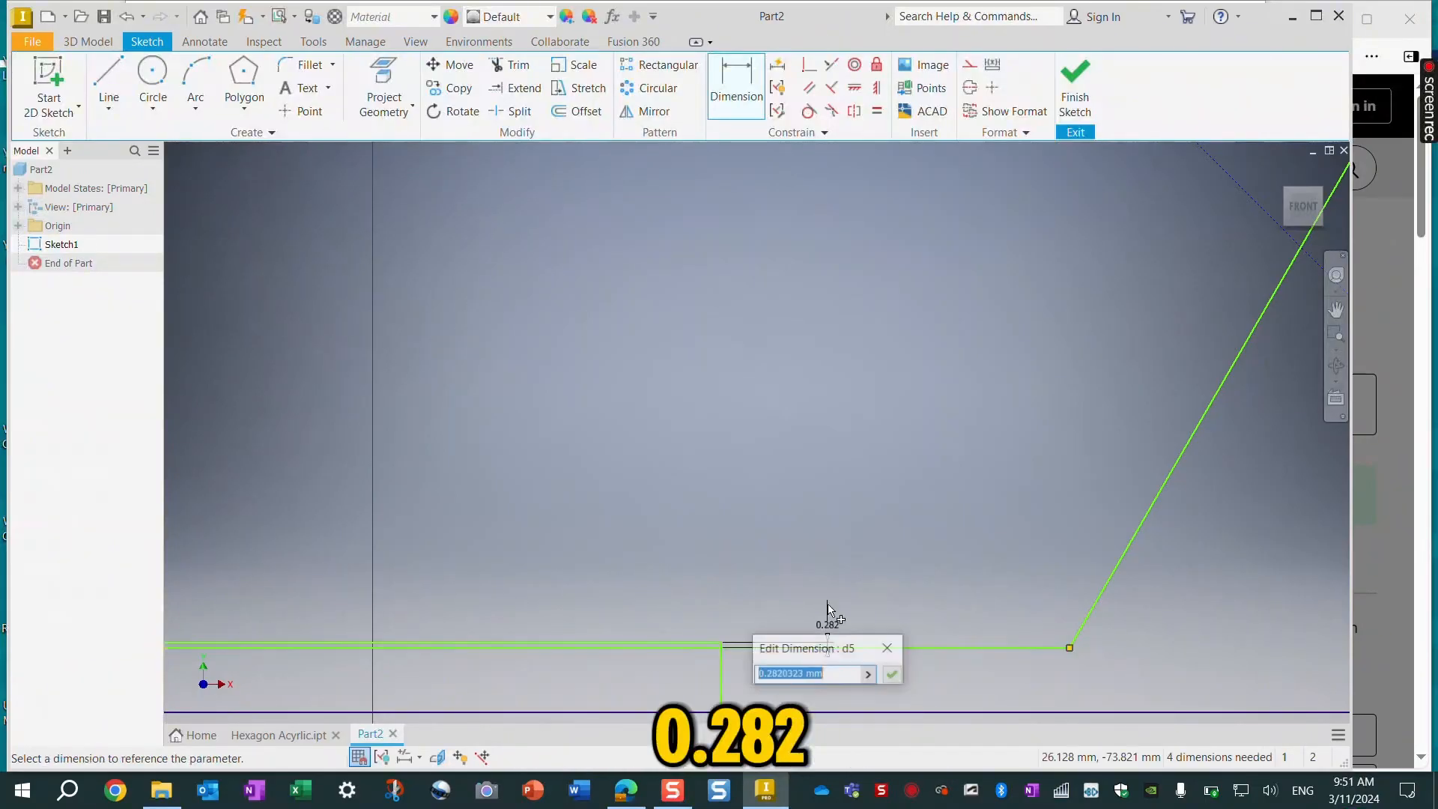
type("0")
key("Return")
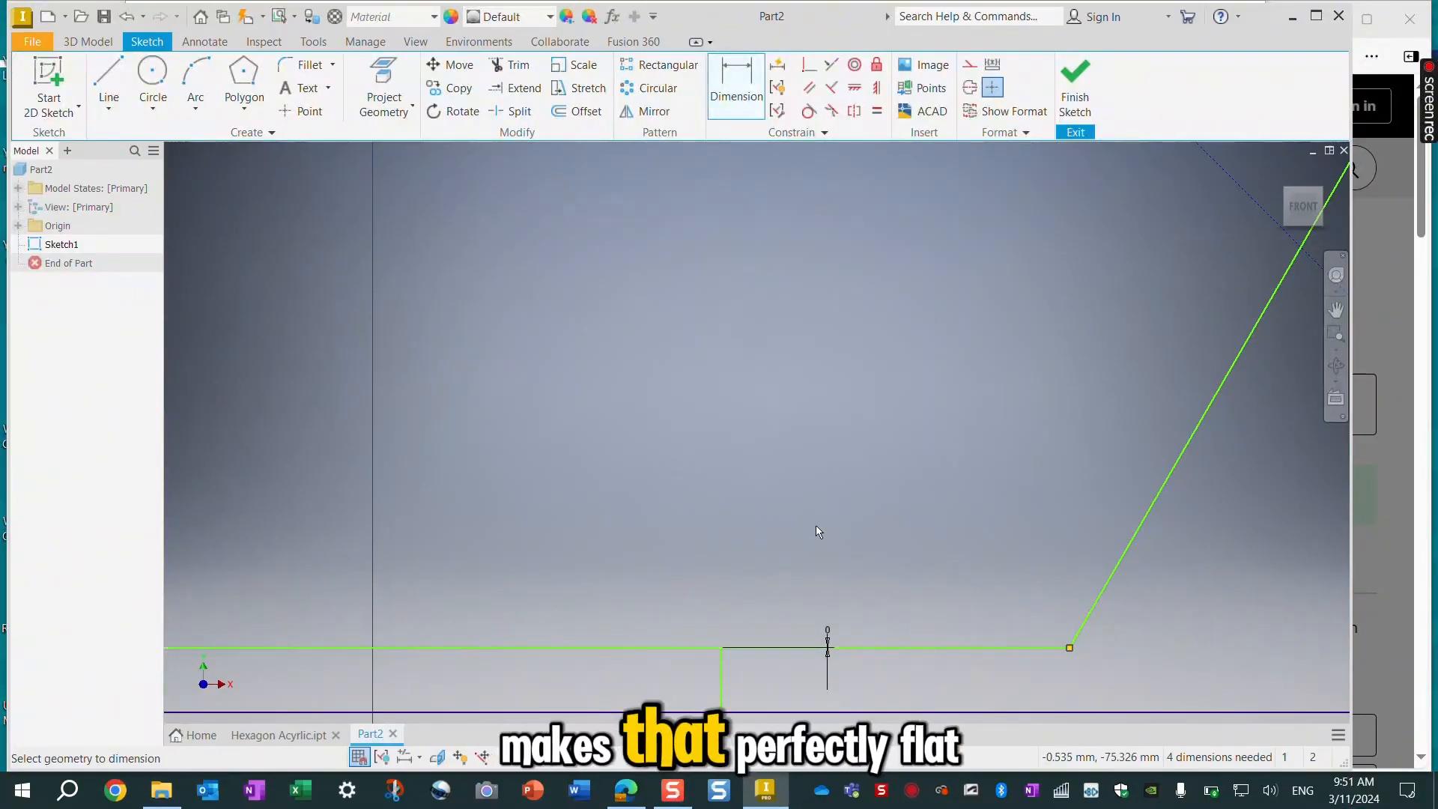
scroll(809, 526, "up", 3)
scroll(806, 524, "up", 3)
scroll(753, 272, "up", 3)
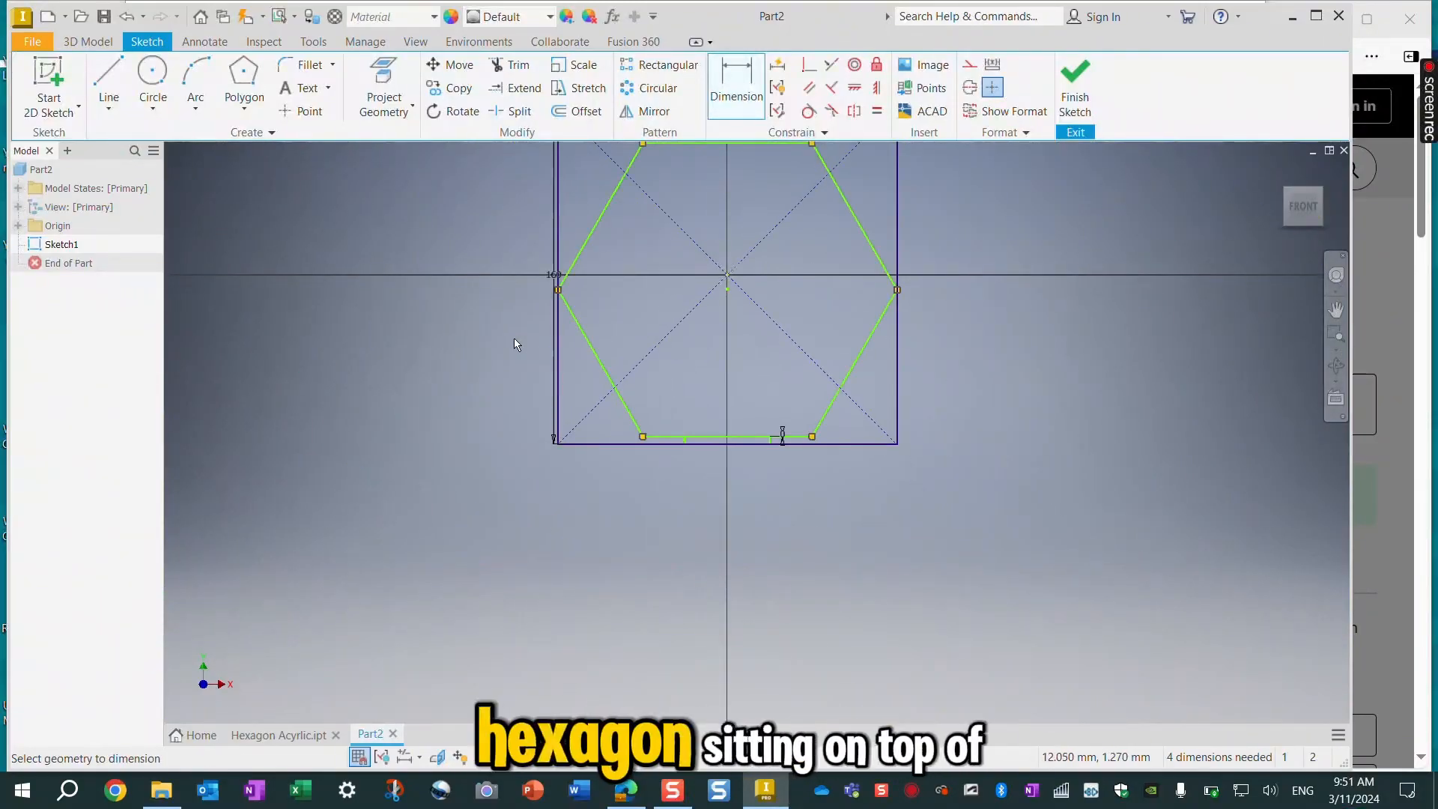
key("F2")
left_click_drag(448, 347, 417, 533)
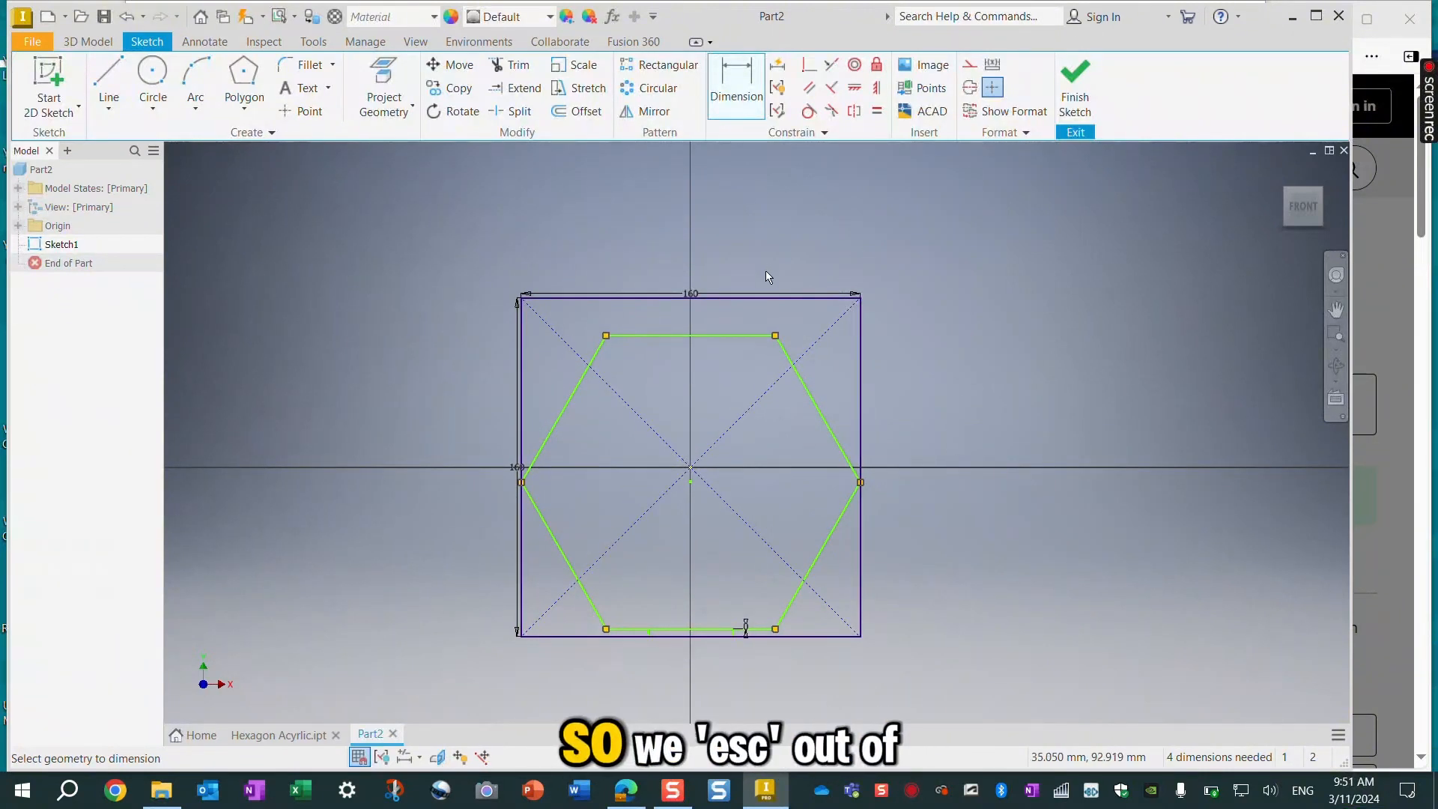
key("Escape")
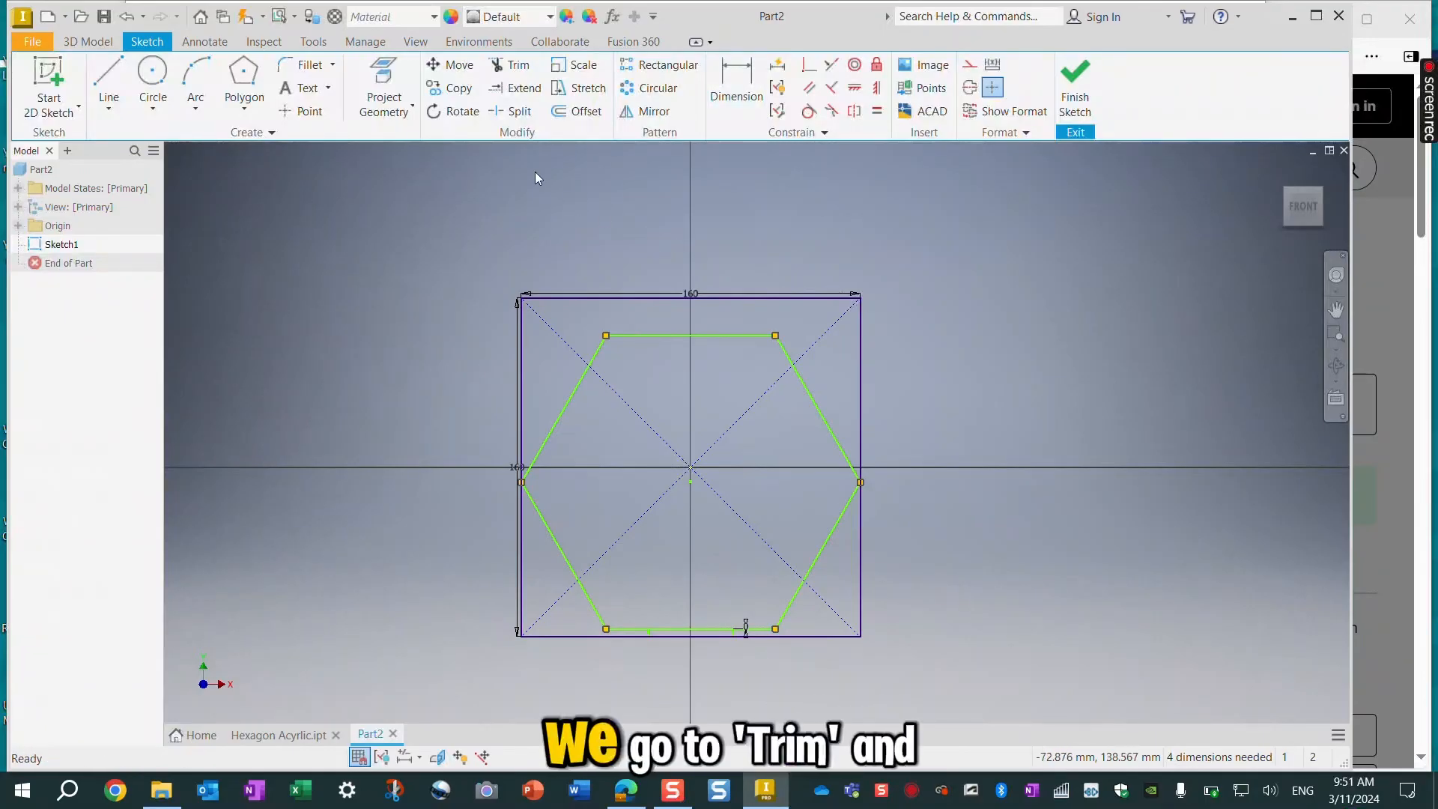
Trim the square's bottom edge on both sides of the tab and the edge shared by the tab and hexagon
left_click(509, 64)
scroll(683, 639, "up", 5)
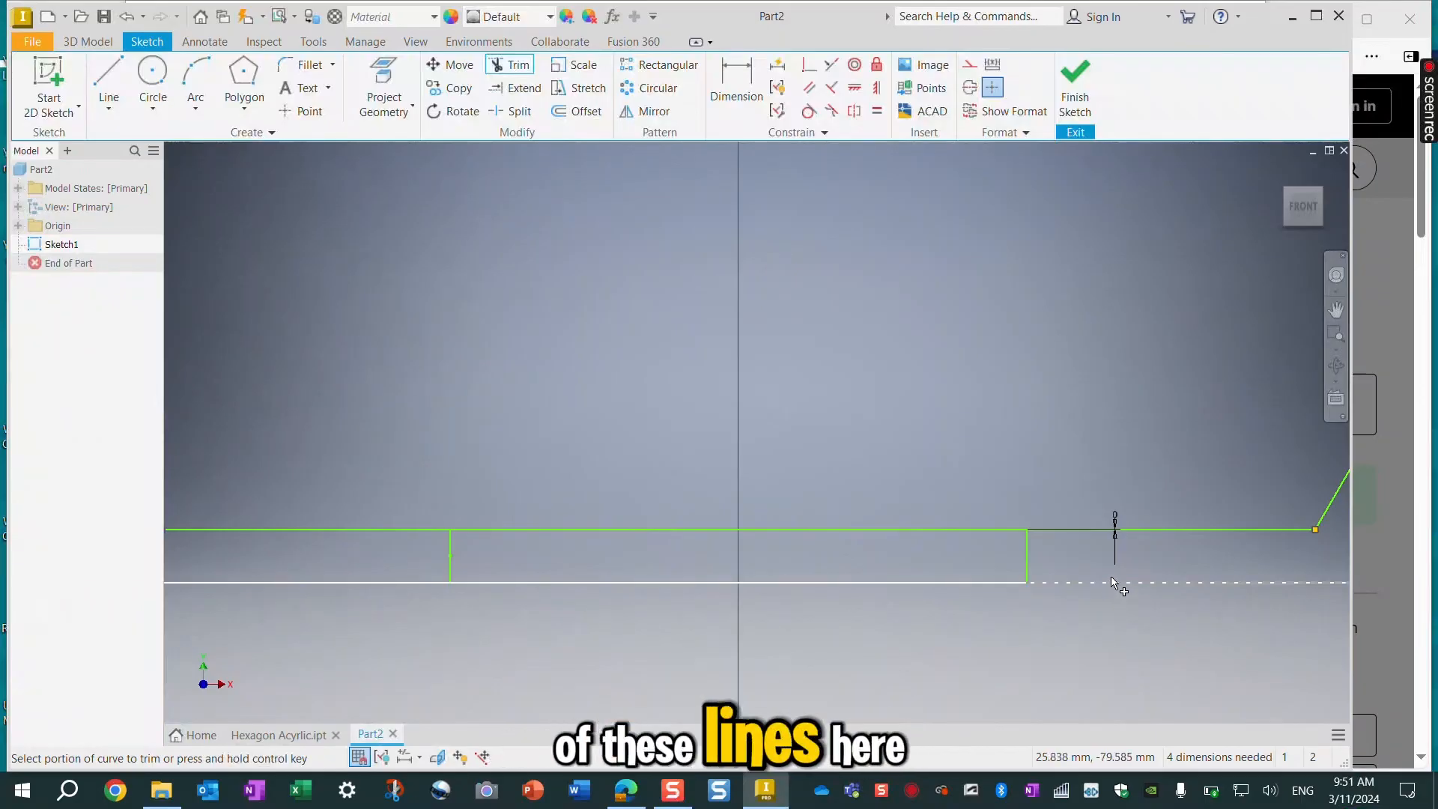
left_click(1114, 583)
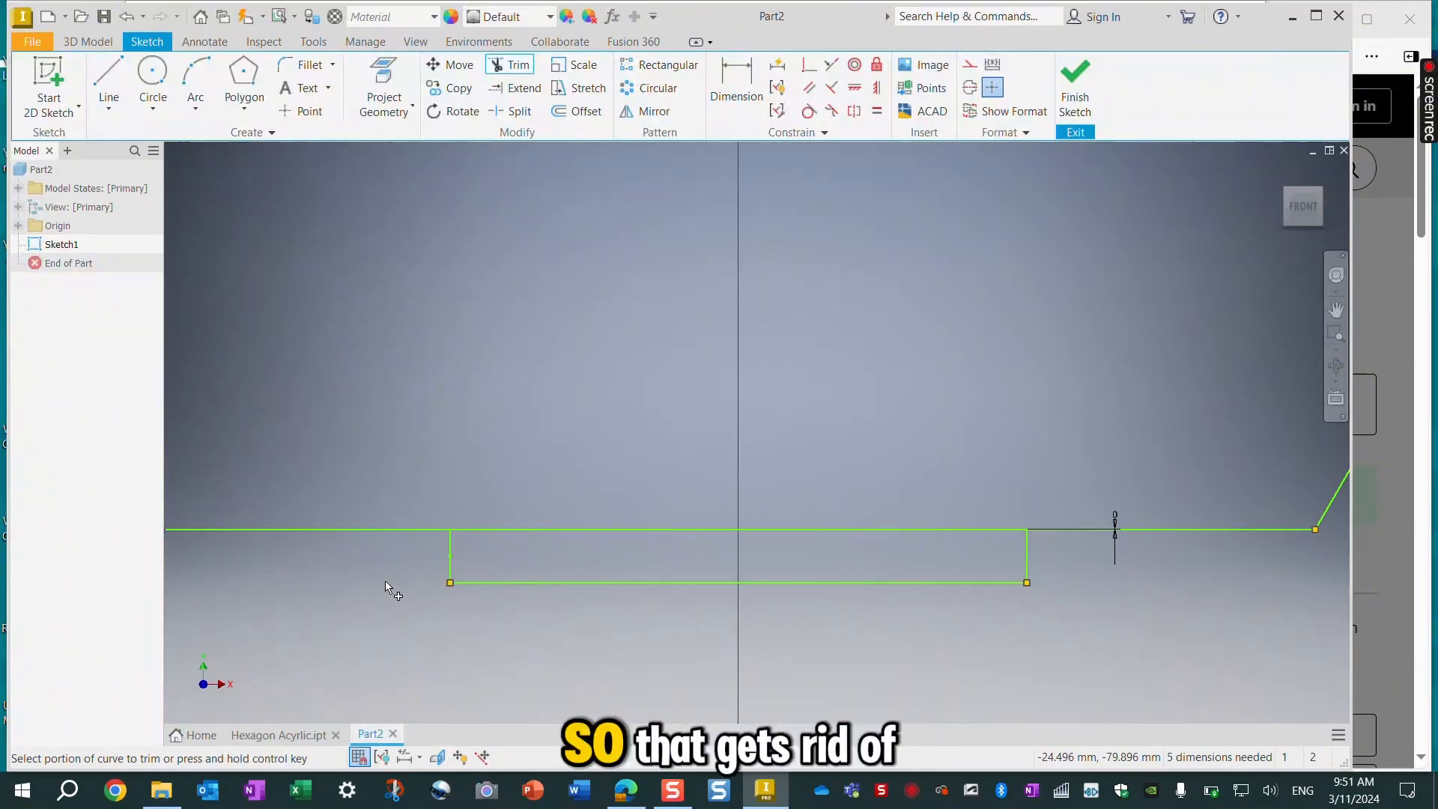
scroll(386, 583, "down", 5)
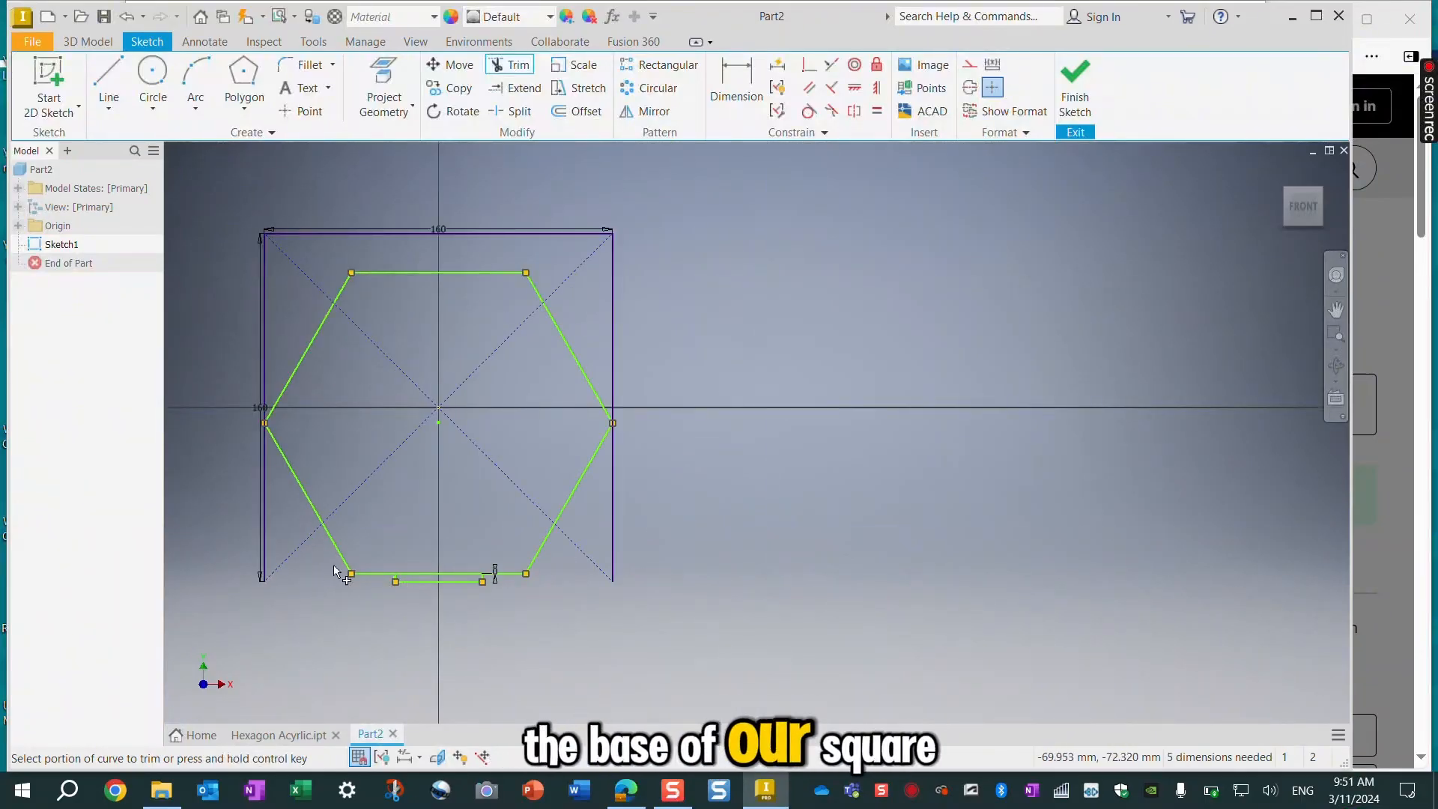
scroll(447, 585, "up", 5)
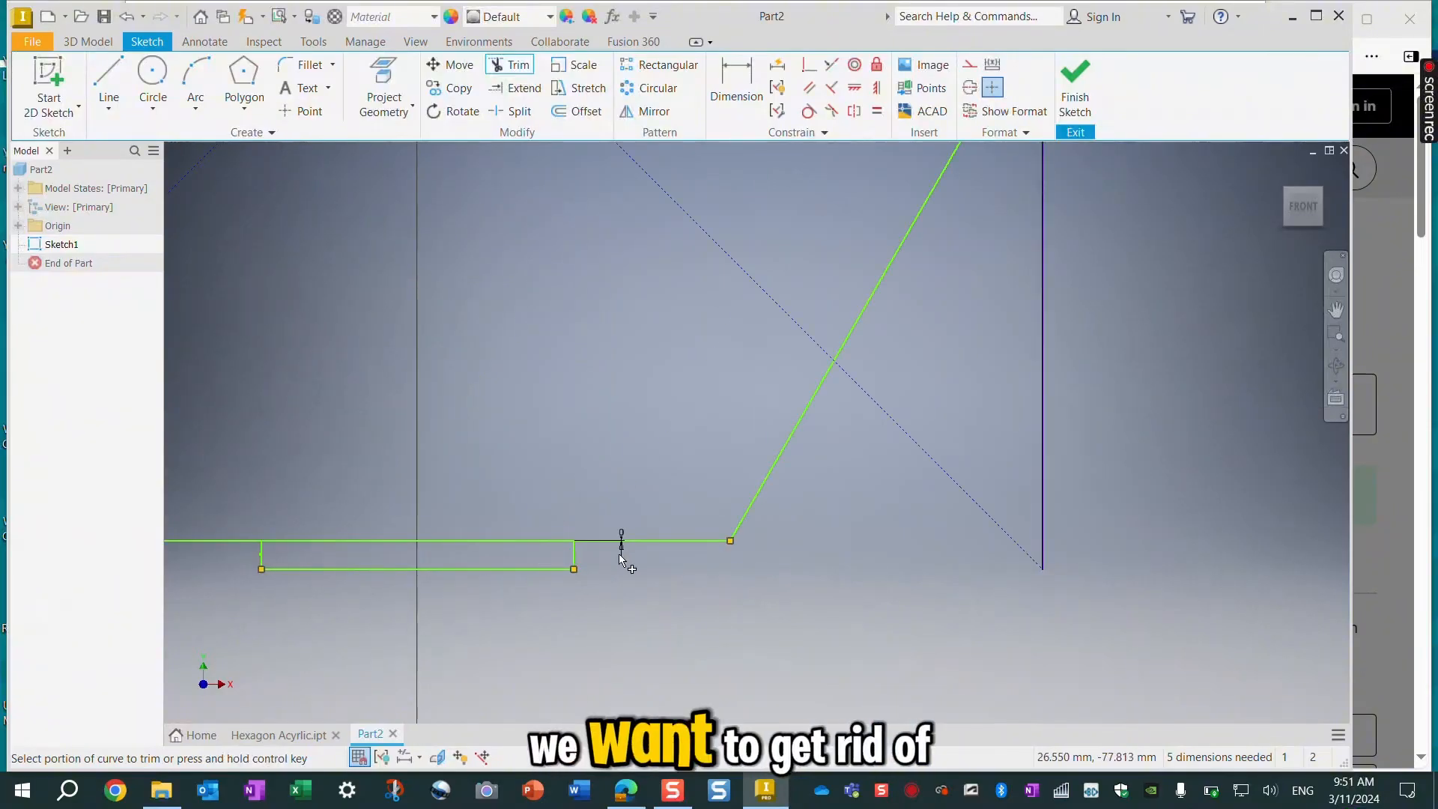
left_click(471, 541)
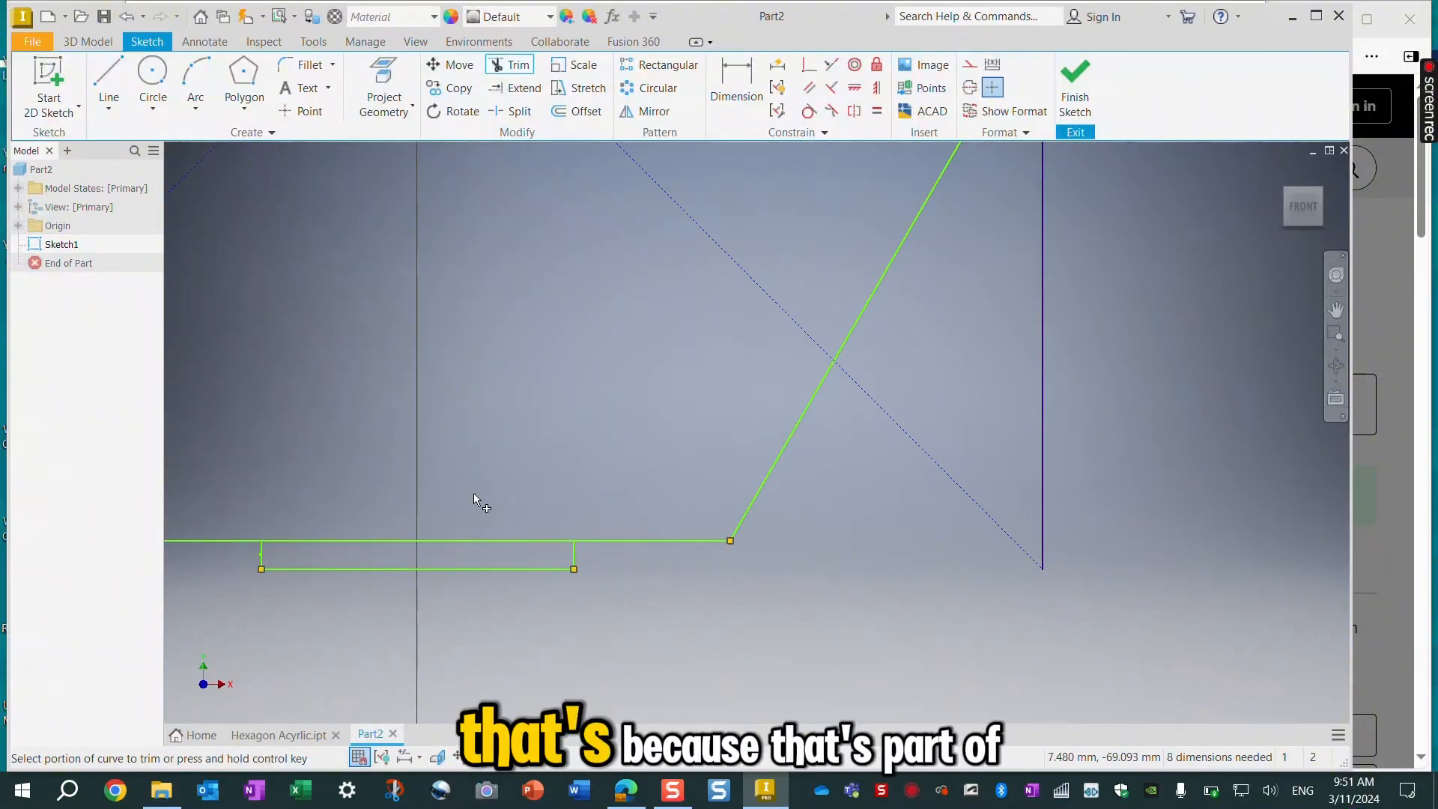
Trim away the square's right, top and left sides around the hexagon
scroll(493, 495, "down", 5)
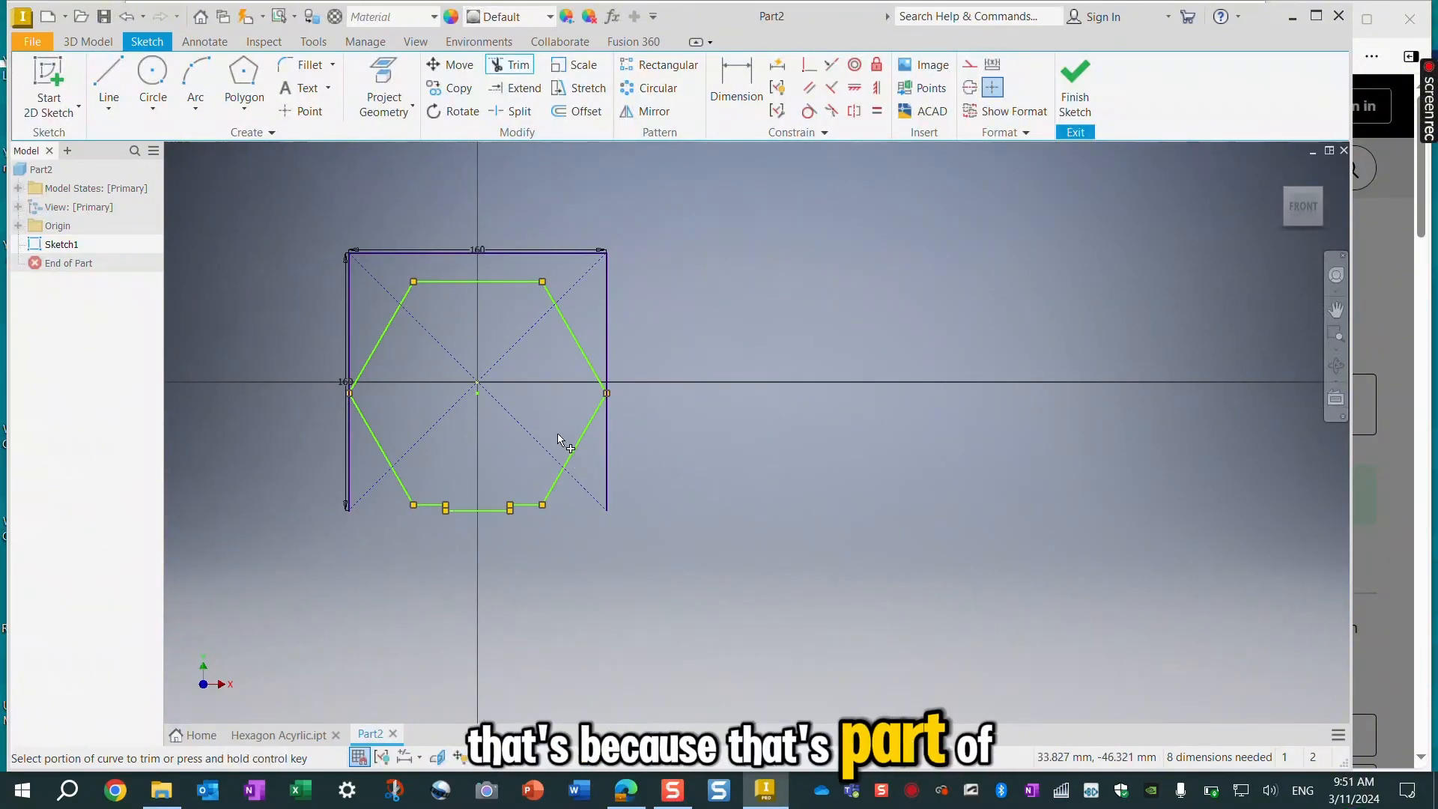
left_click(603, 291)
left_click(608, 459)
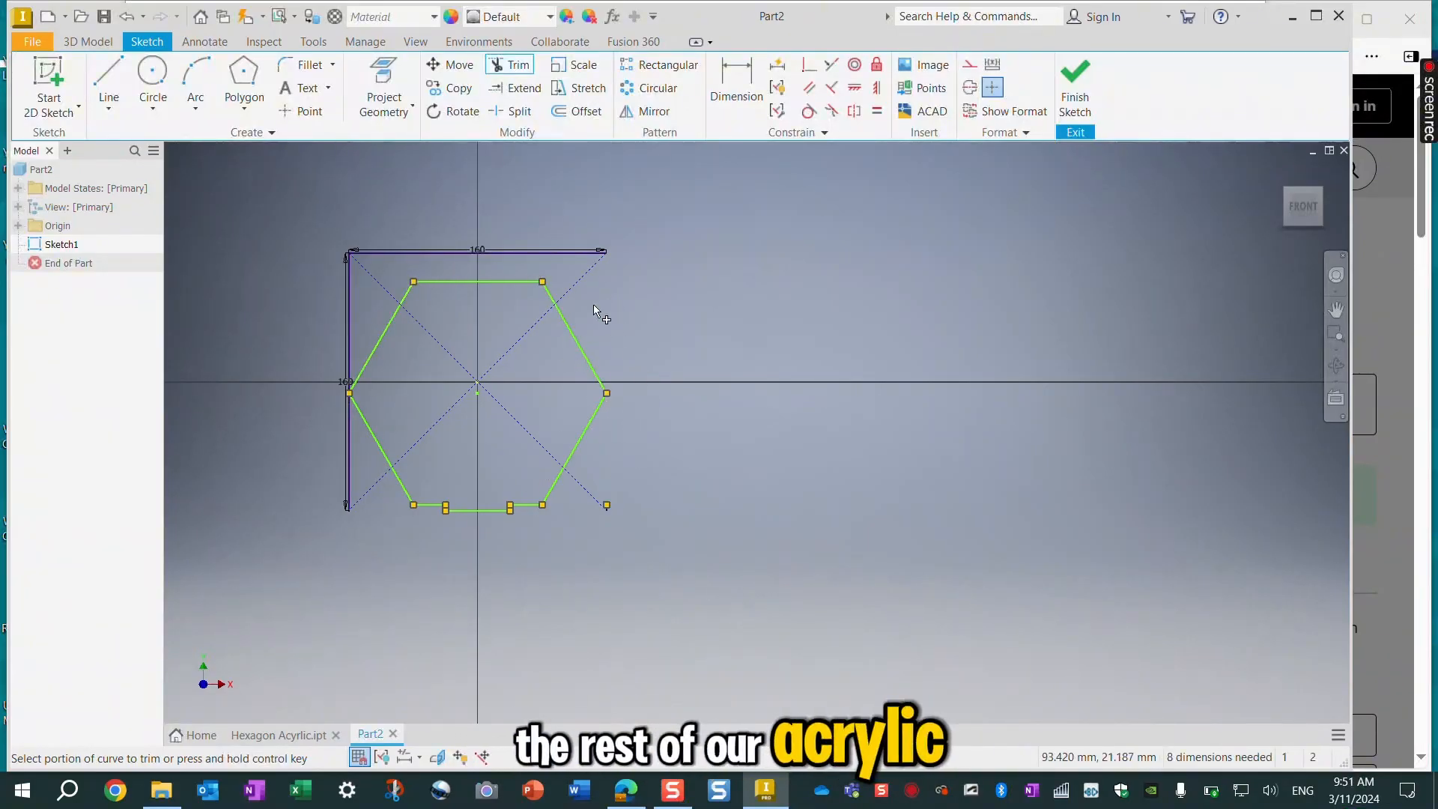
left_click(454, 257)
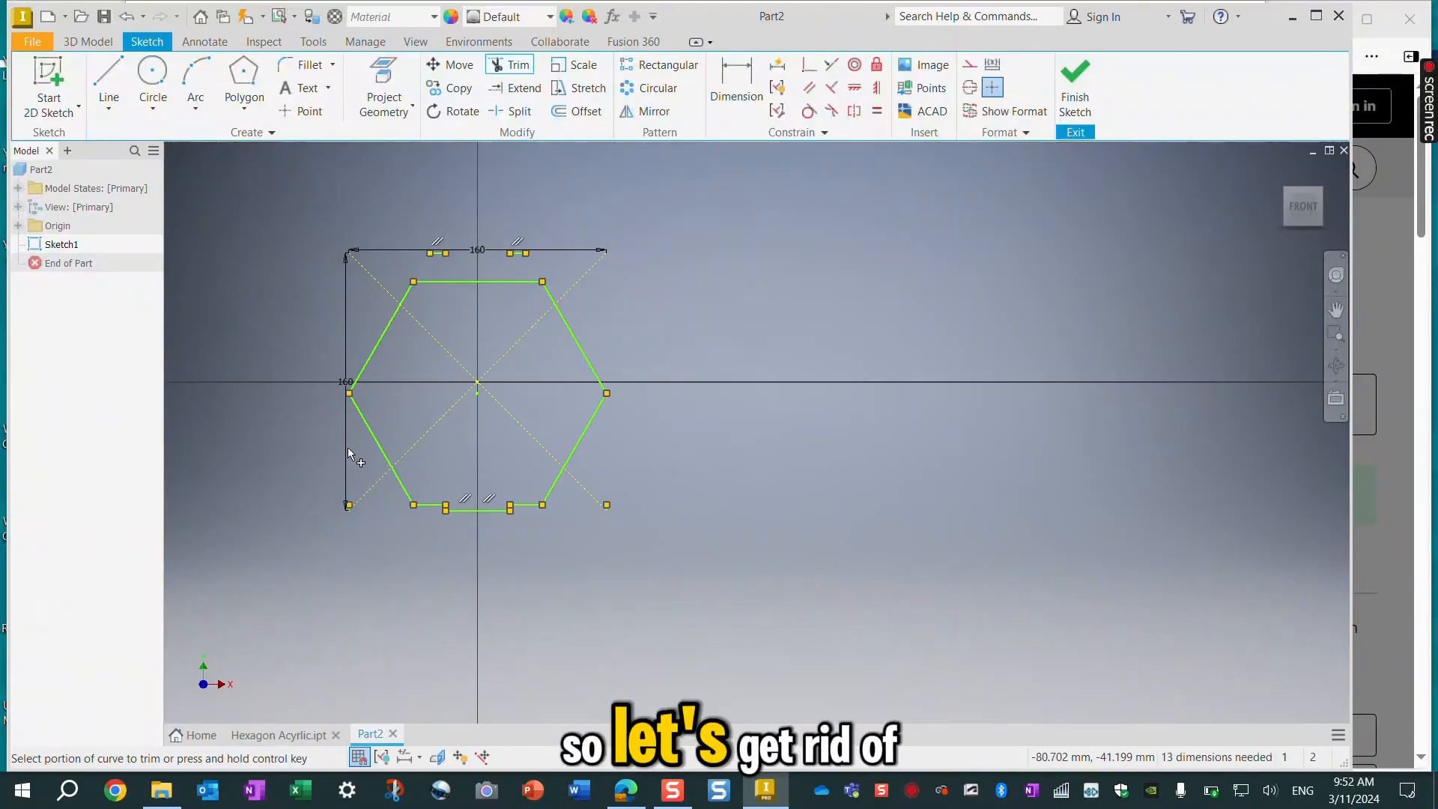
scroll(514, 193, "up", 3)
key("ctrl+z")
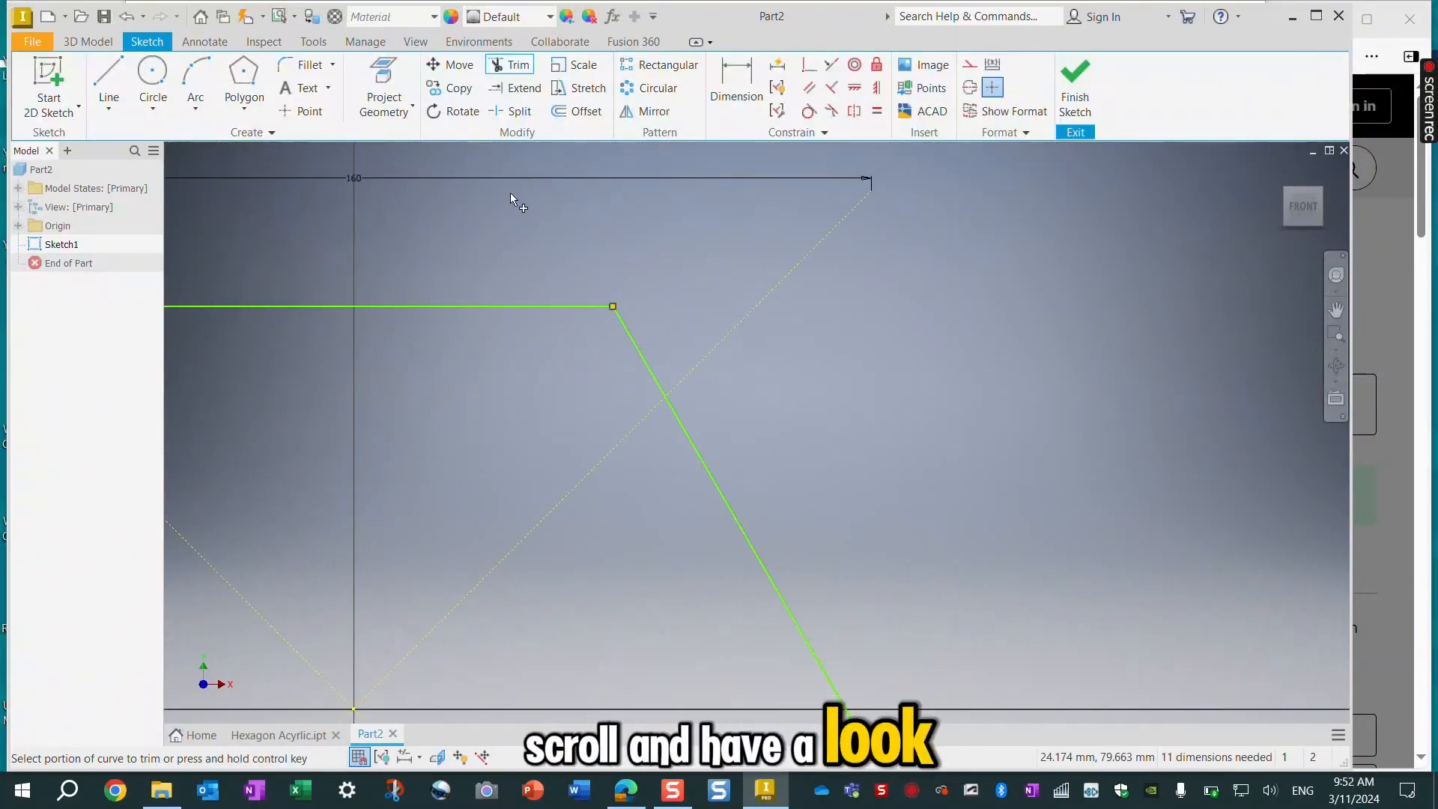
Delete the leftover line segment at the square's lower-left corner and the vertical 160 mm dimension
scroll(510, 195, "down", 4)
scroll(371, 452, "up", 5)
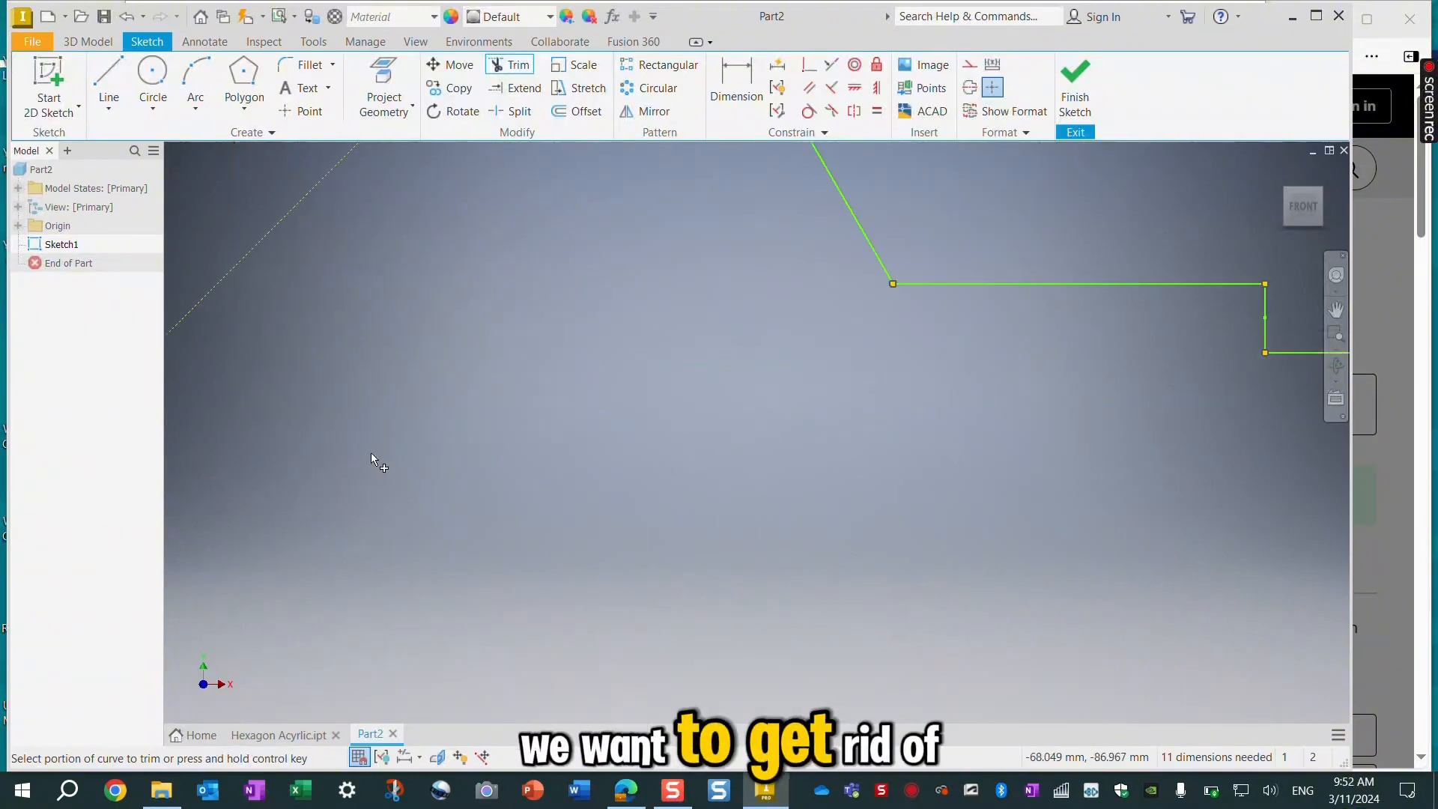
left_click(208, 350)
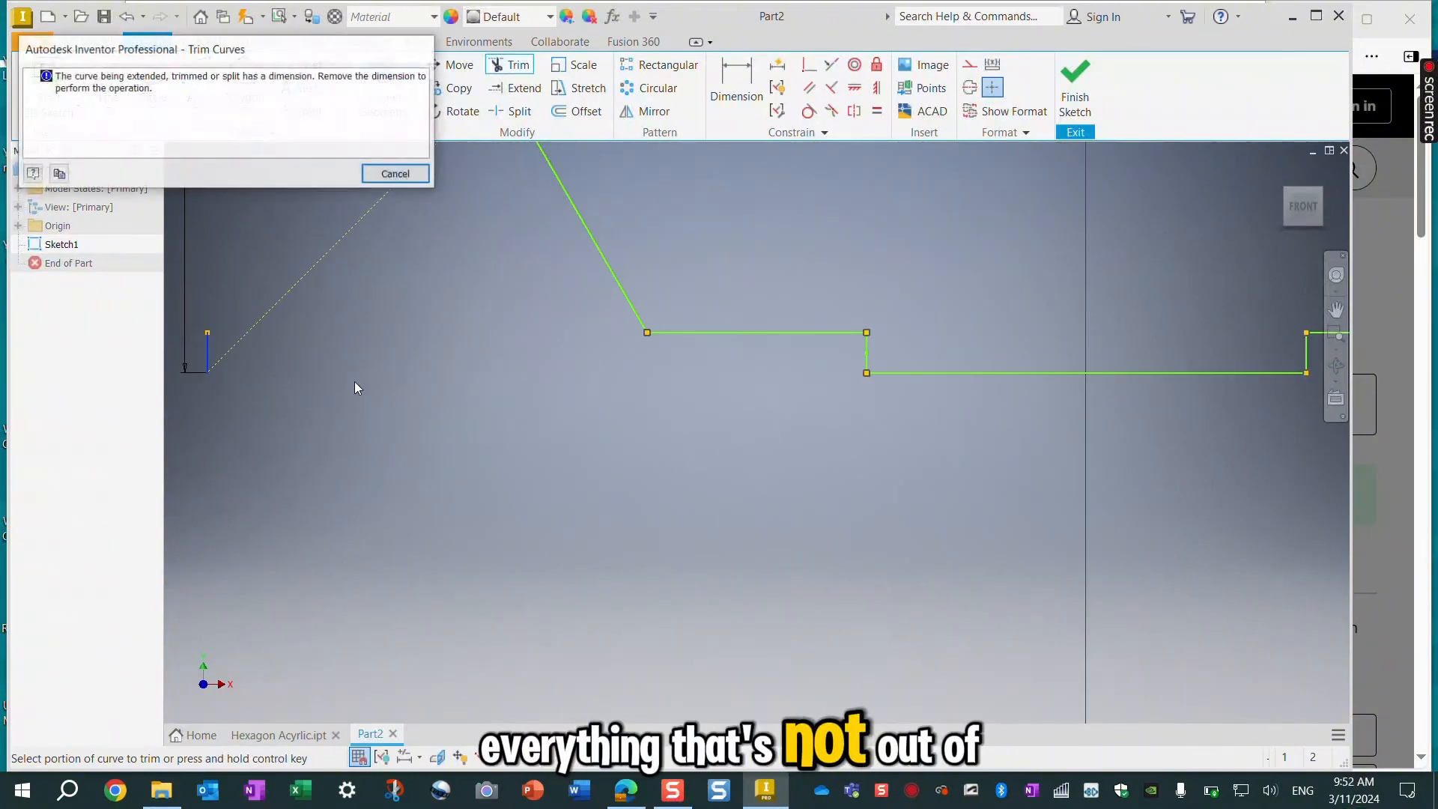
left_click(384, 175)
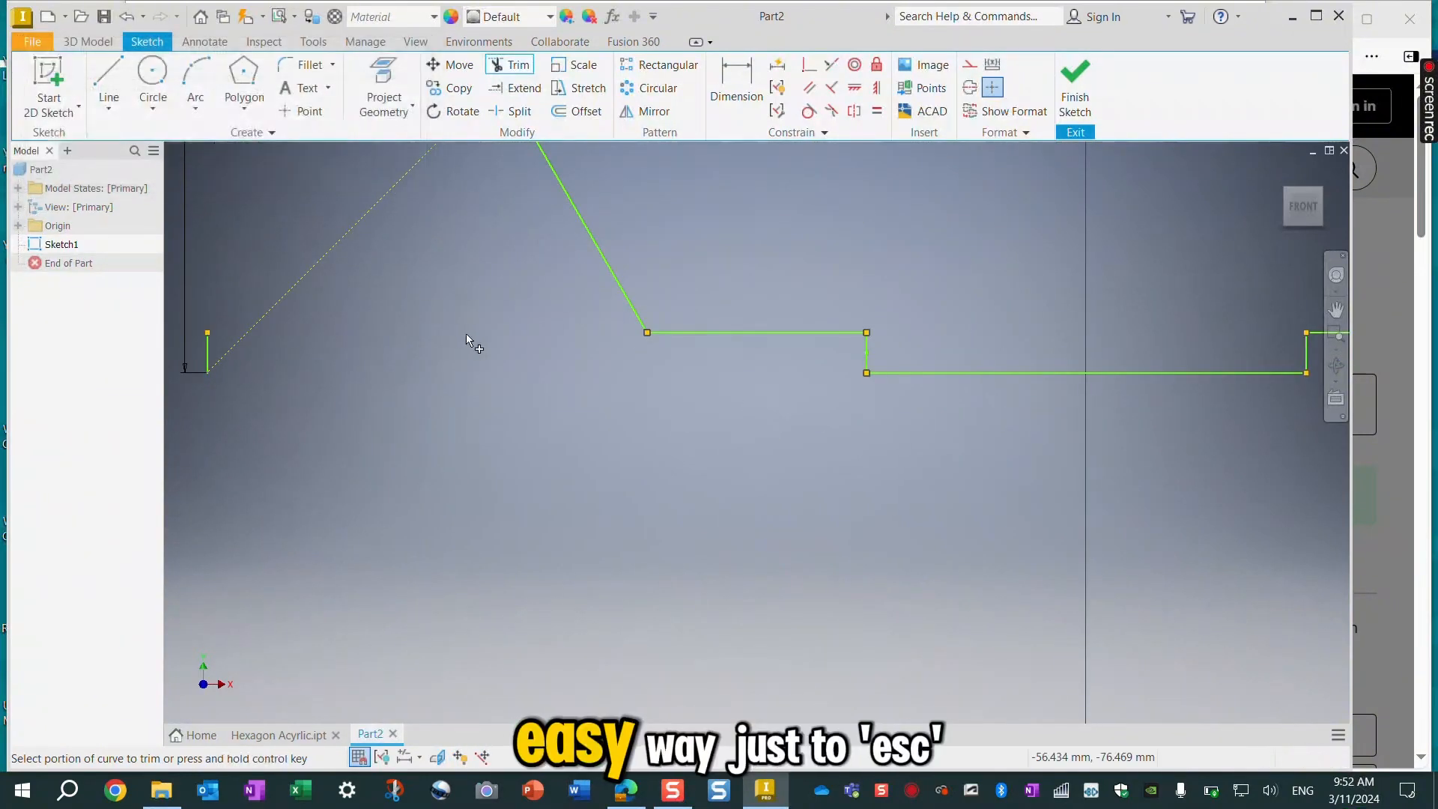
key("Escape")
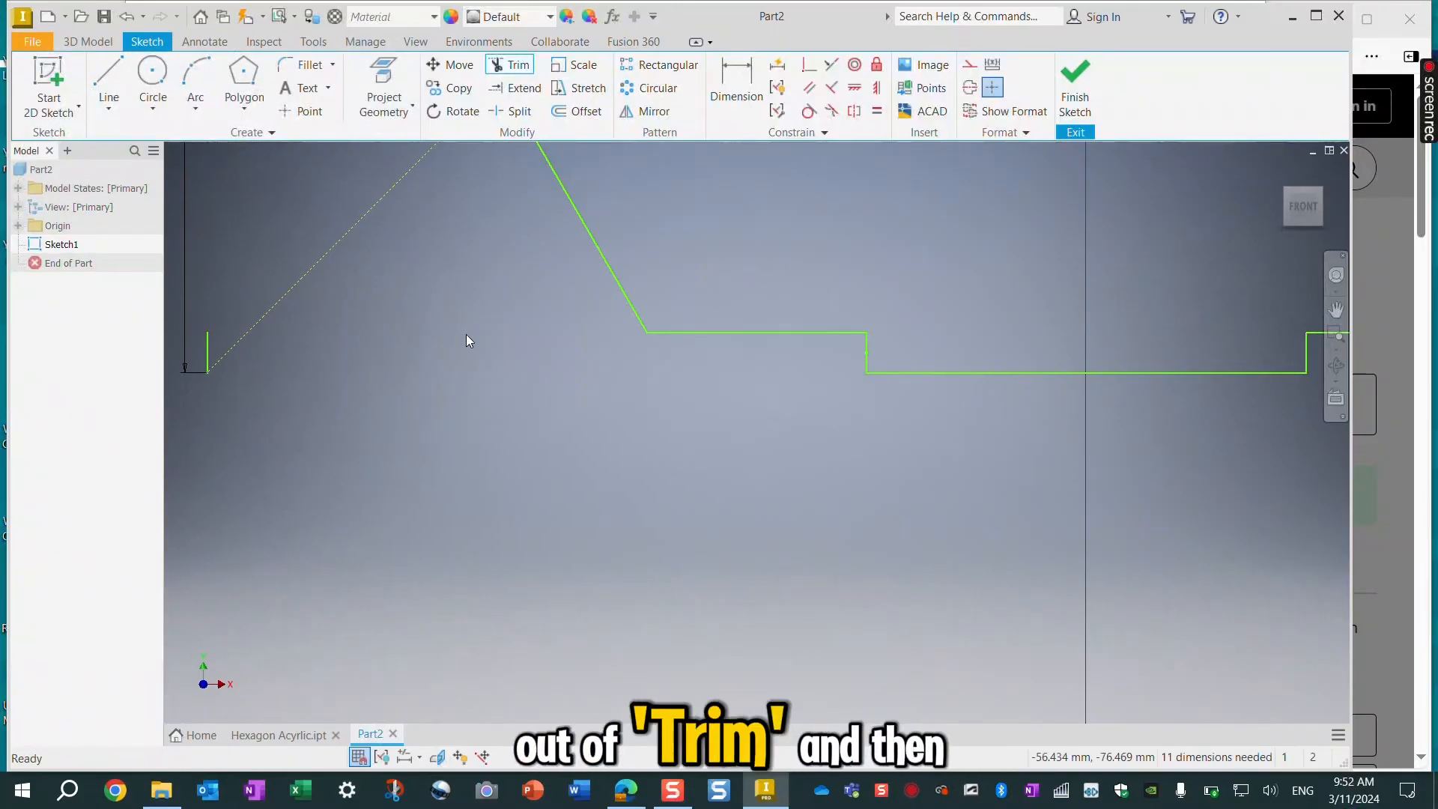
left_click(206, 352)
key("Delete")
left_click(185, 329)
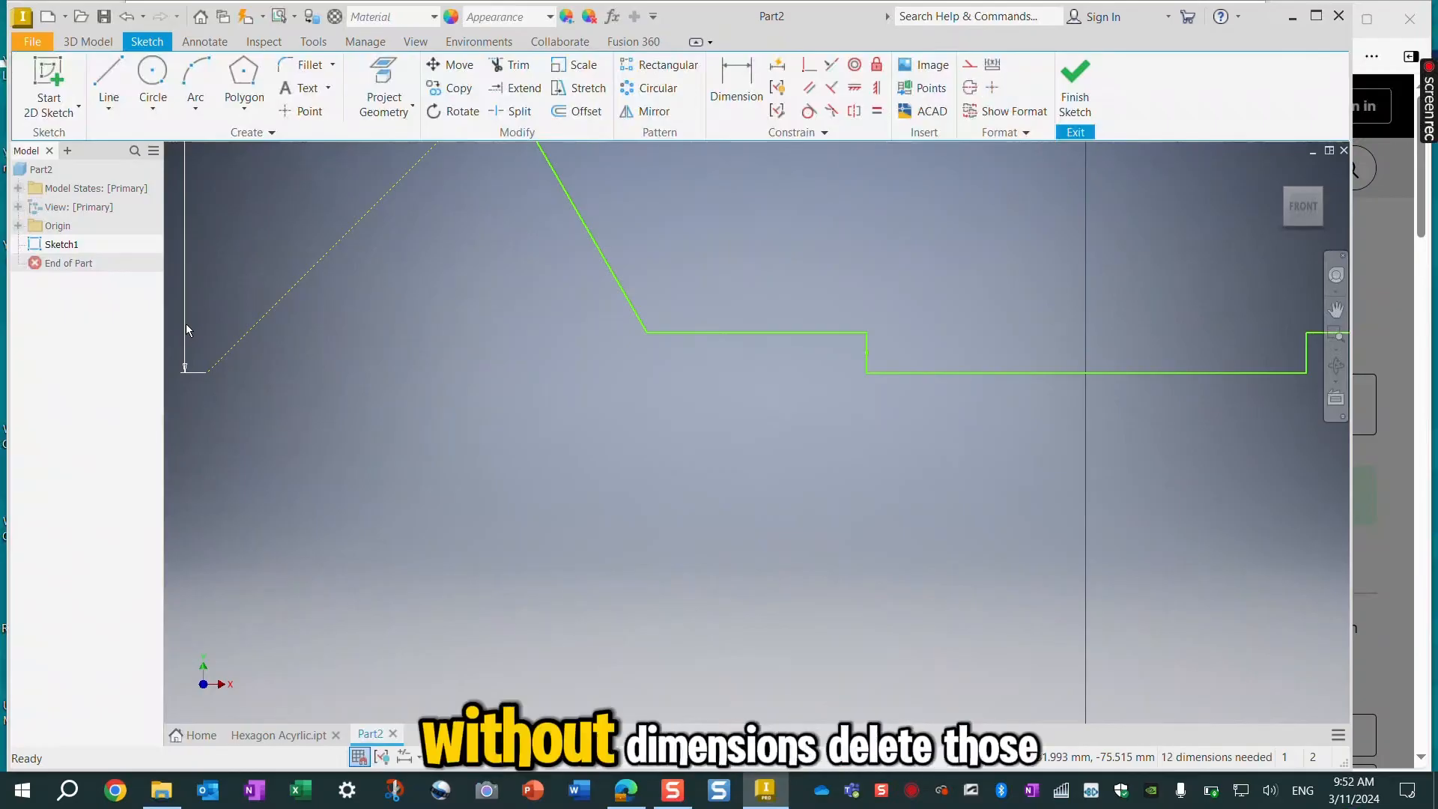
key("Delete")
Delete the horizontal 160 mm dimension above the hexagon and both dashed diagonal reference lines
scroll(313, 228, "up", 5)
middle_click_drag(313, 228, 807, 450)
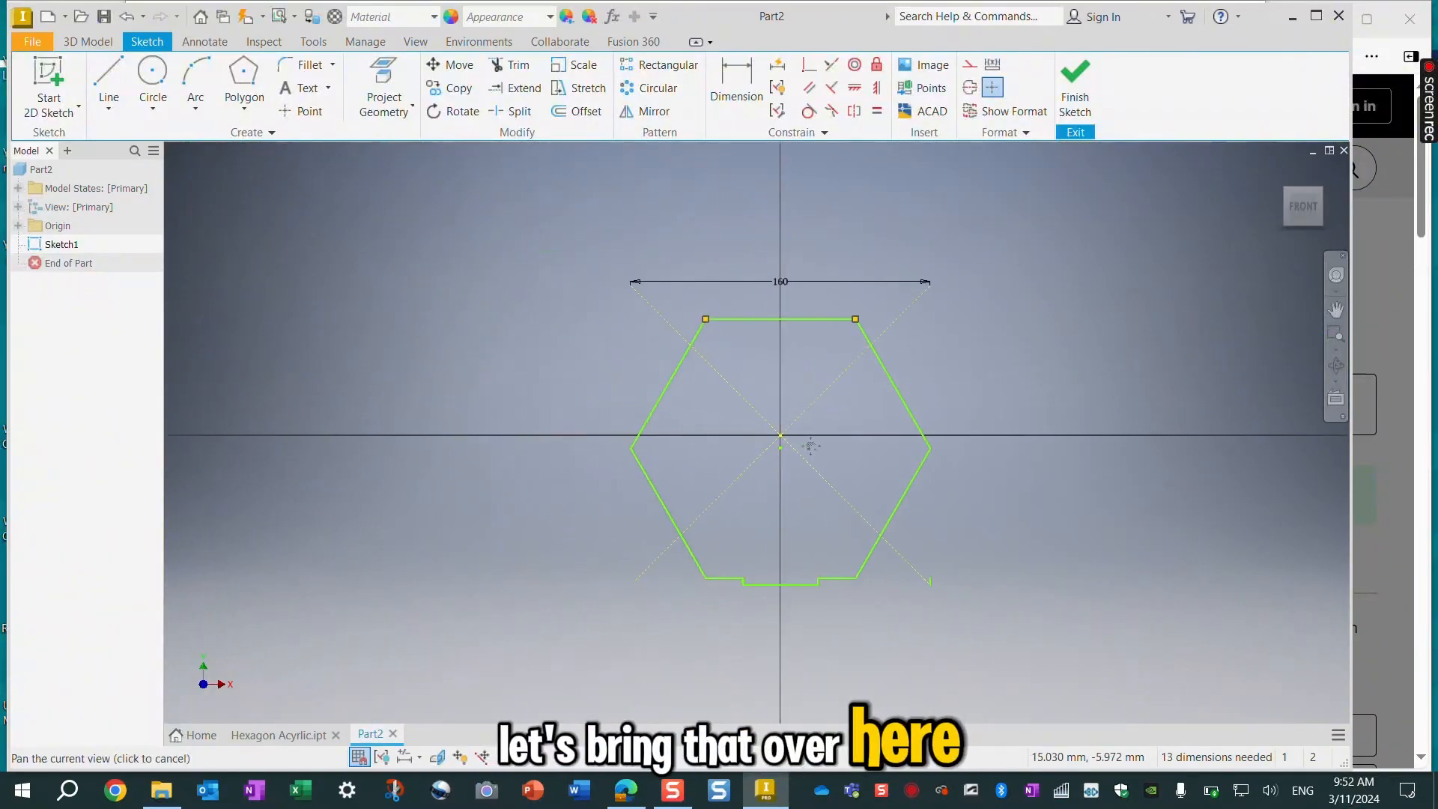
scroll(811, 444, "down", 3)
scroll(806, 446, "up", 3)
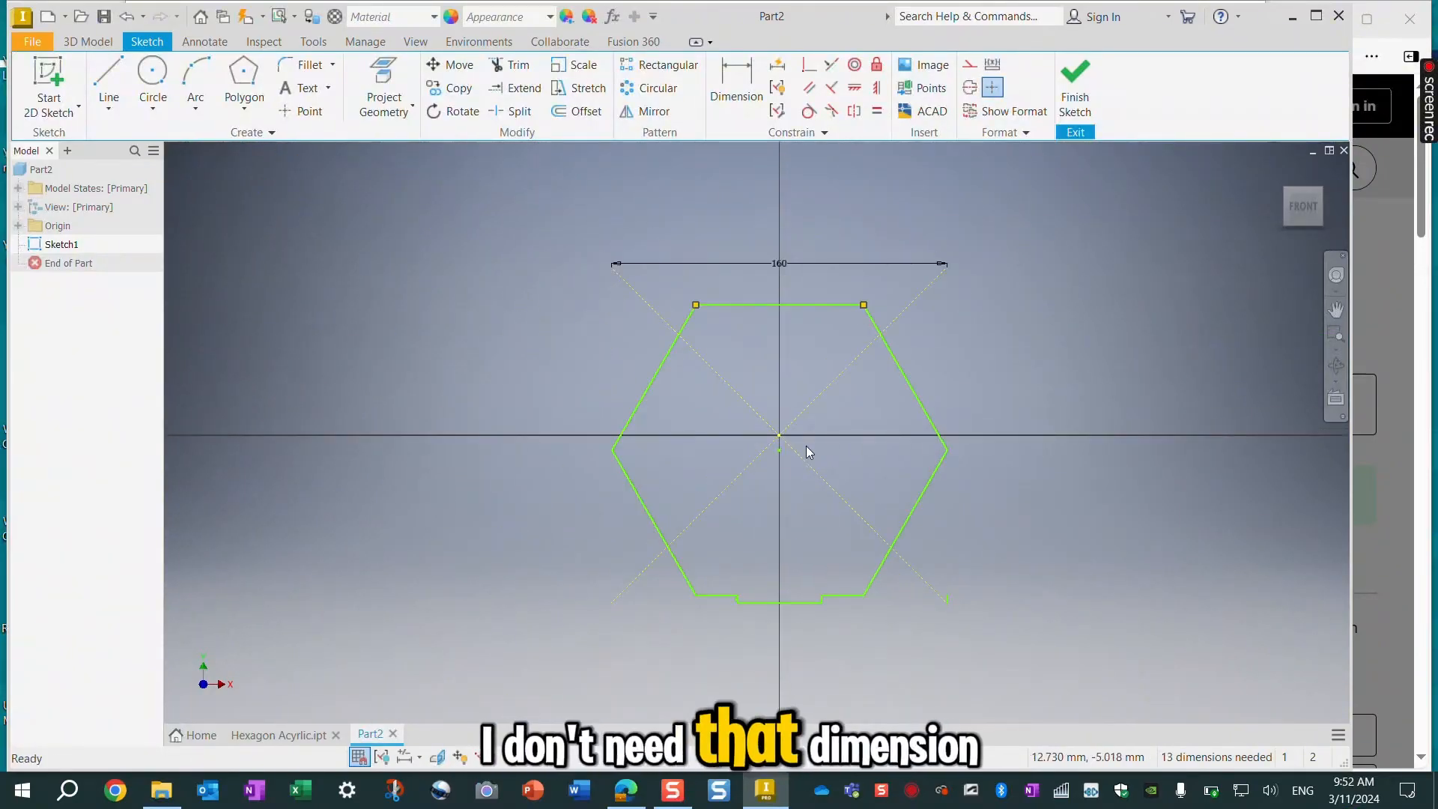
left_click(829, 261)
key("Delete")
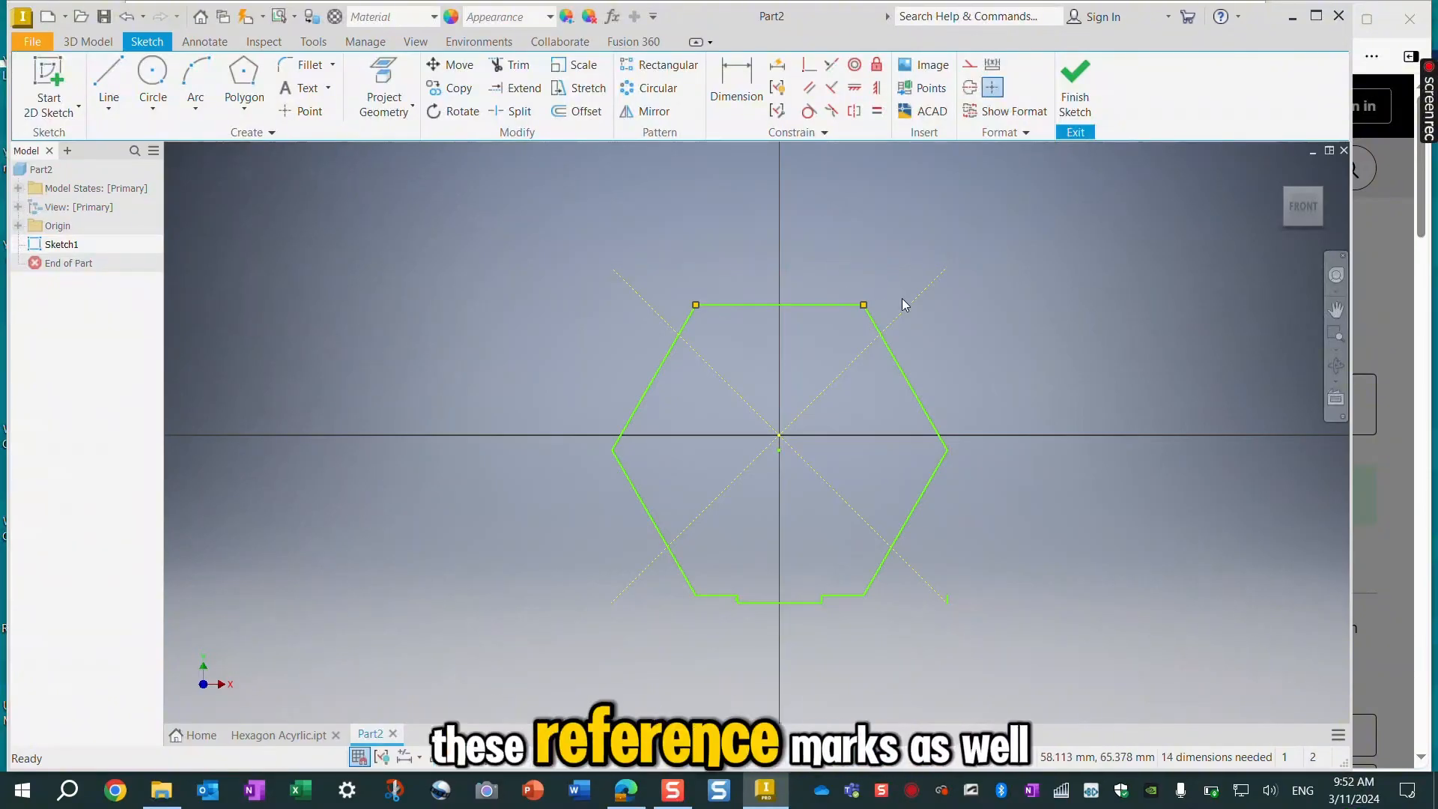
left_click(908, 307)
key("Delete")
left_click(809, 465)
key("Delete")
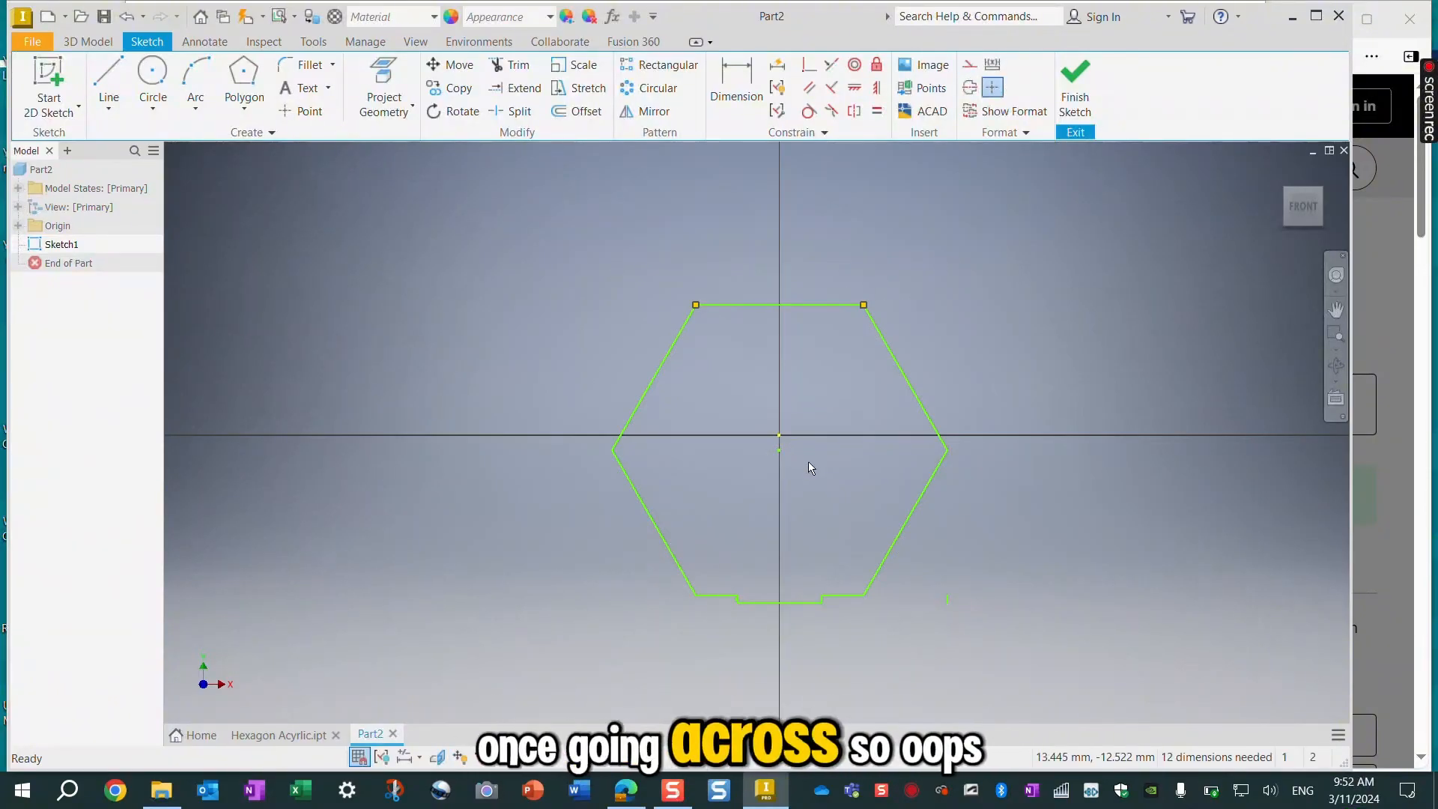
Delete the short leftover line segment at the square's former lower-right corner
scroll(921, 547, "up", 5)
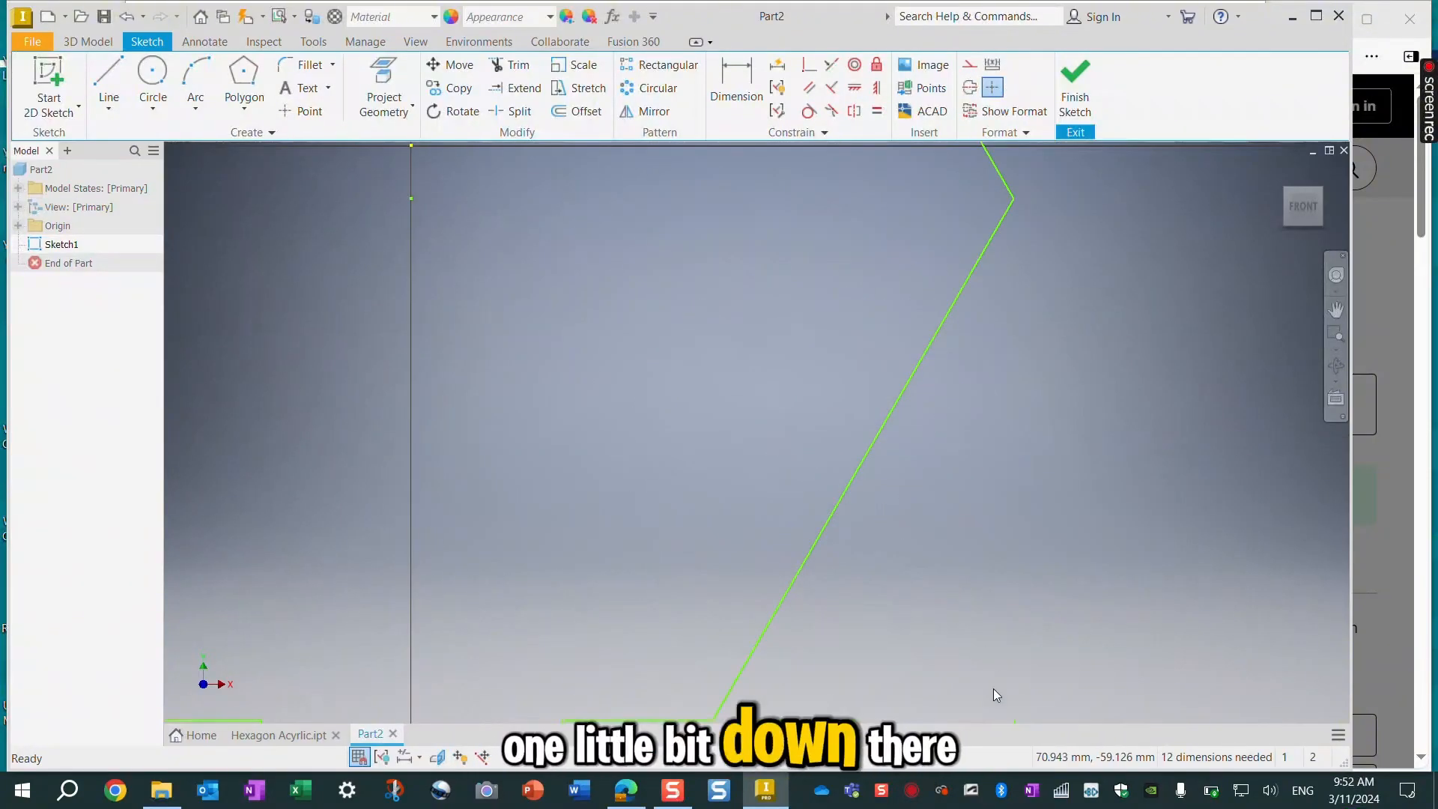
middle_click_drag(995, 681, 964, 305)
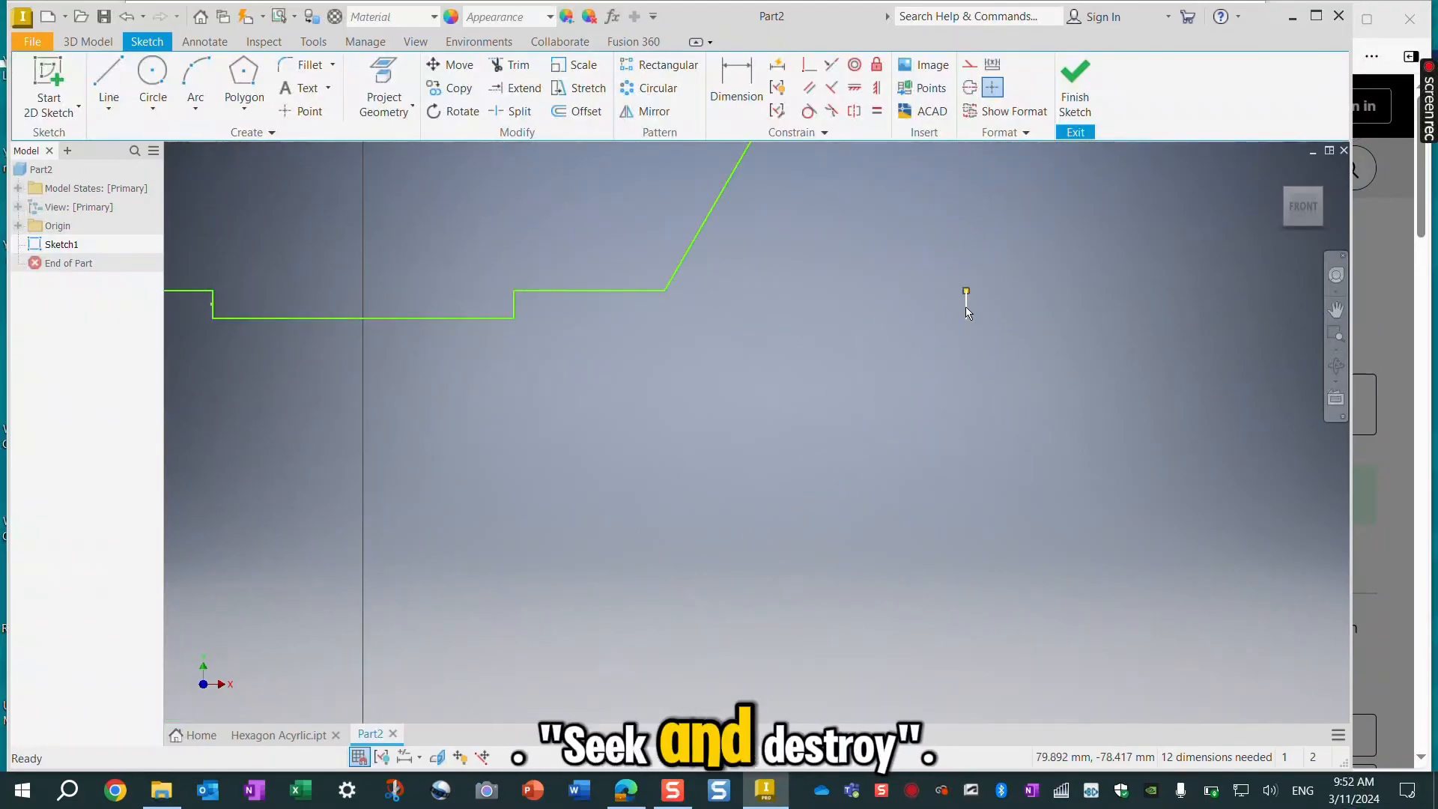
left_click(966, 303)
key("Delete")
scroll(797, 386, "down", 5)
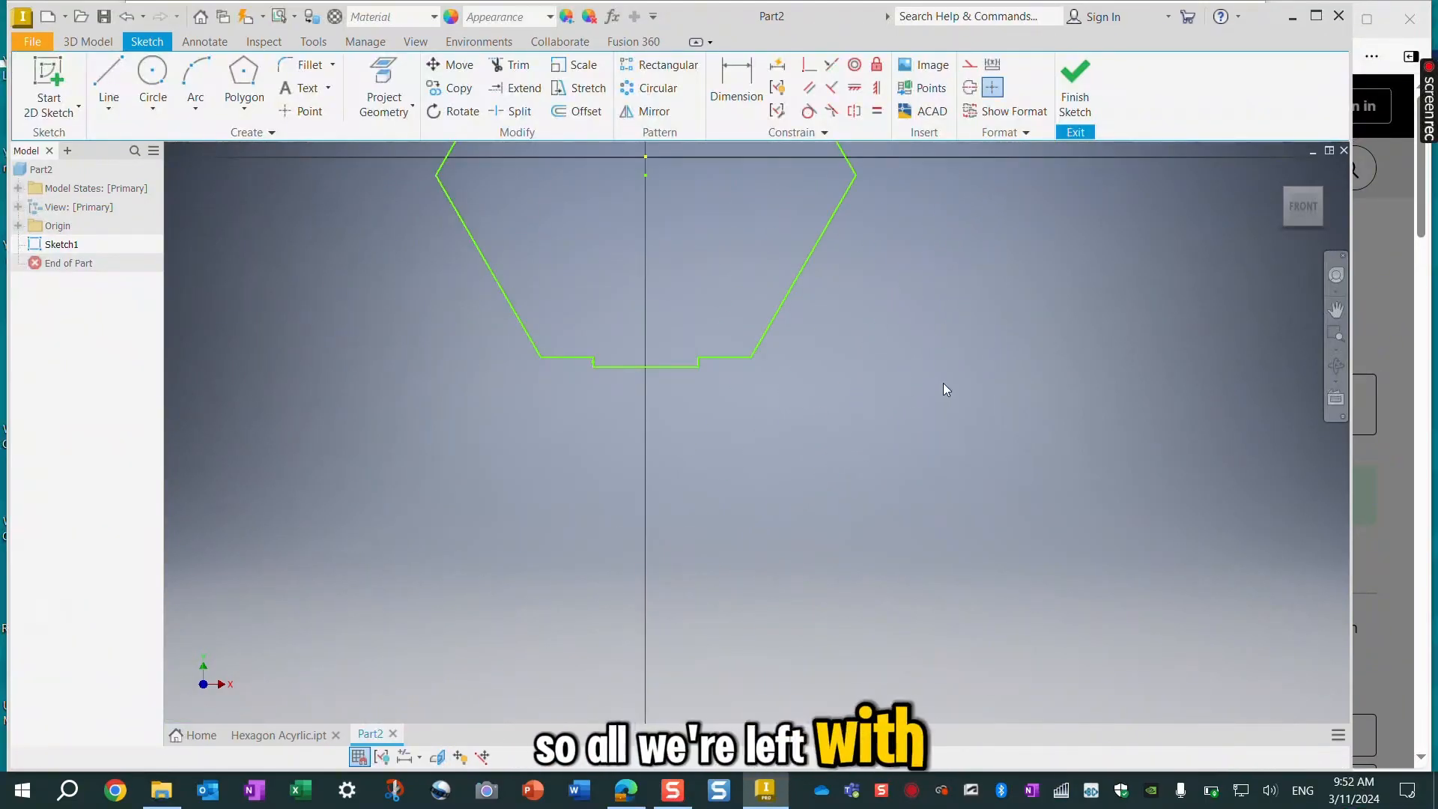
middle_click_drag(943, 384, 954, 556)
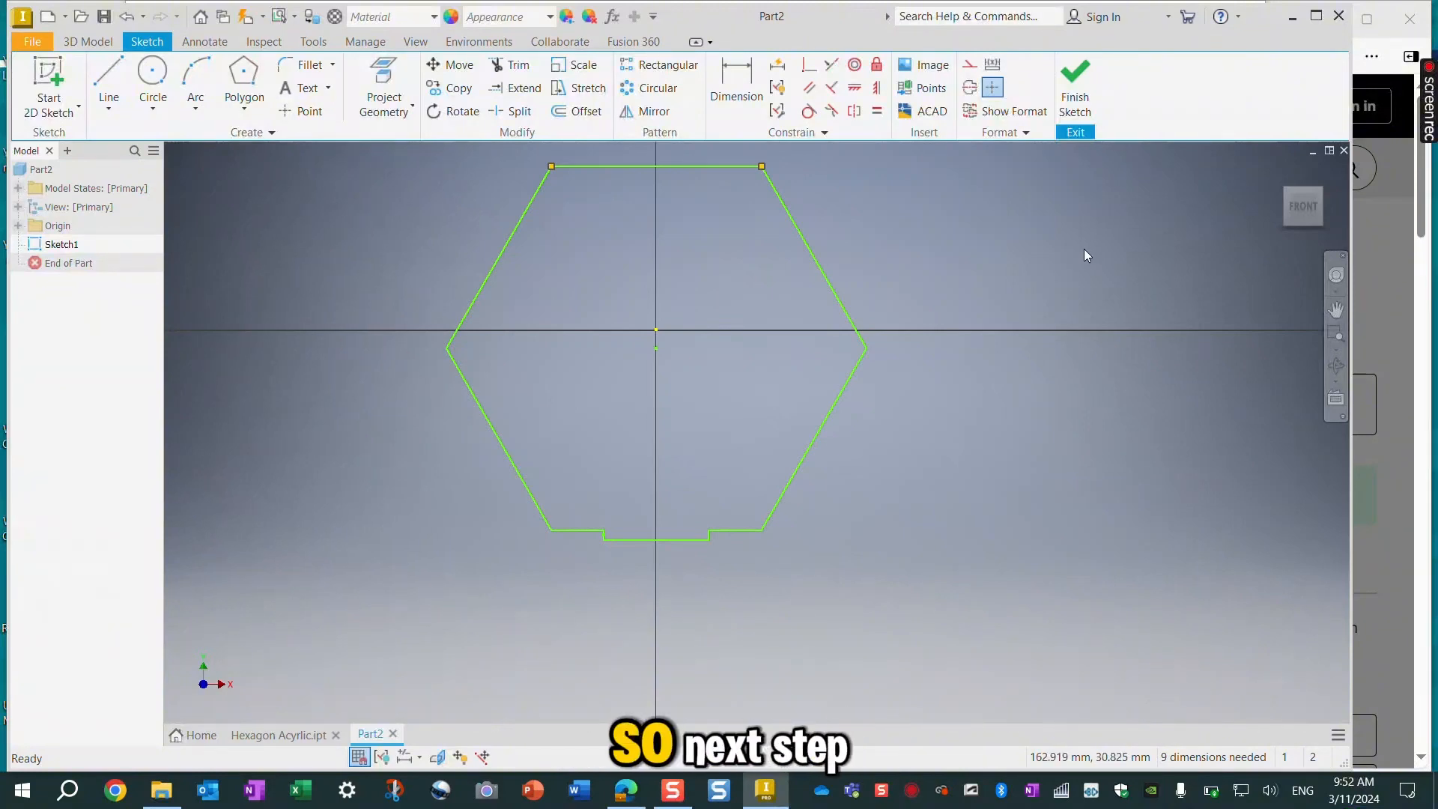
Finish the hexagon sketch and extrude the tabbed profile 3 mm into a solid
left_click(1075, 86)
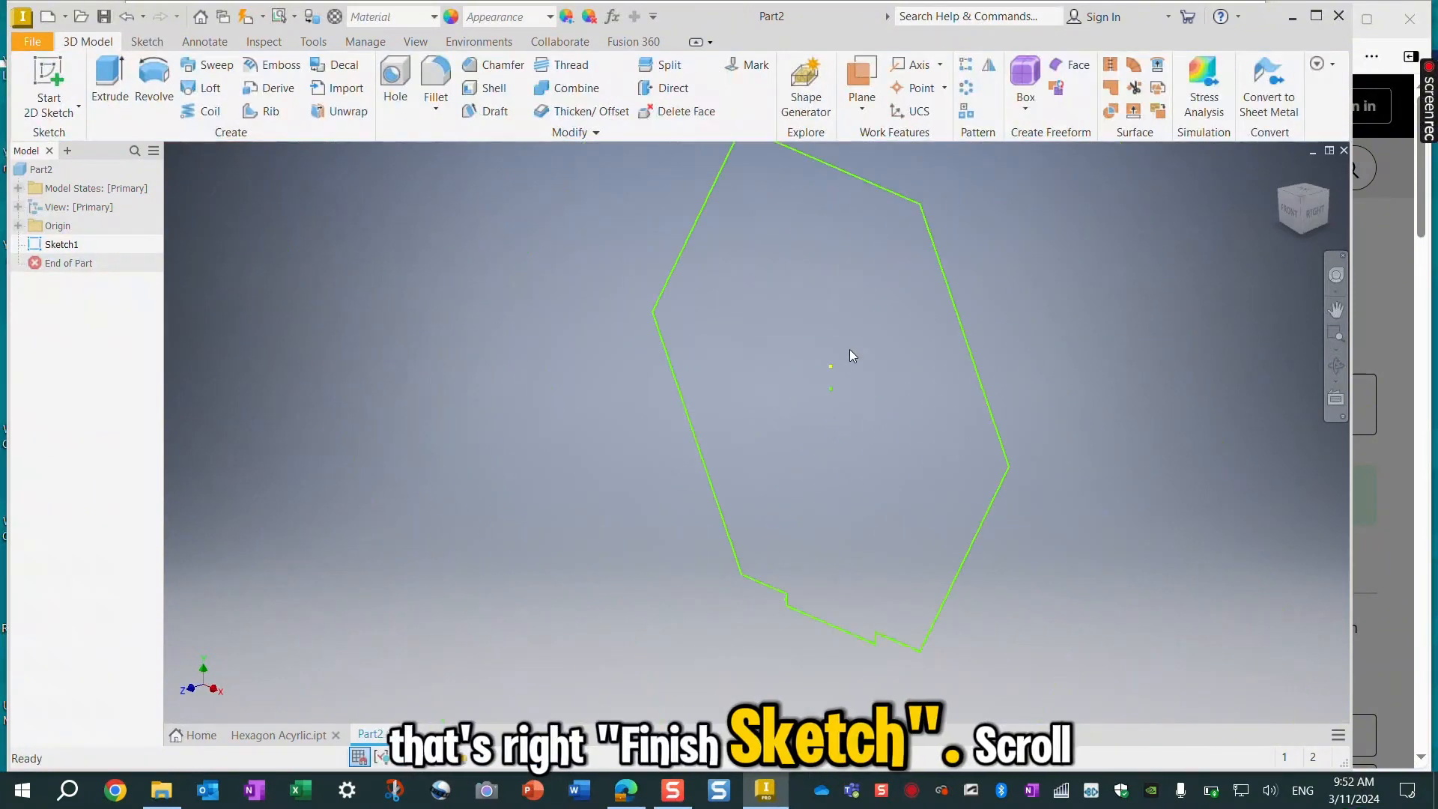
left_click(111, 83)
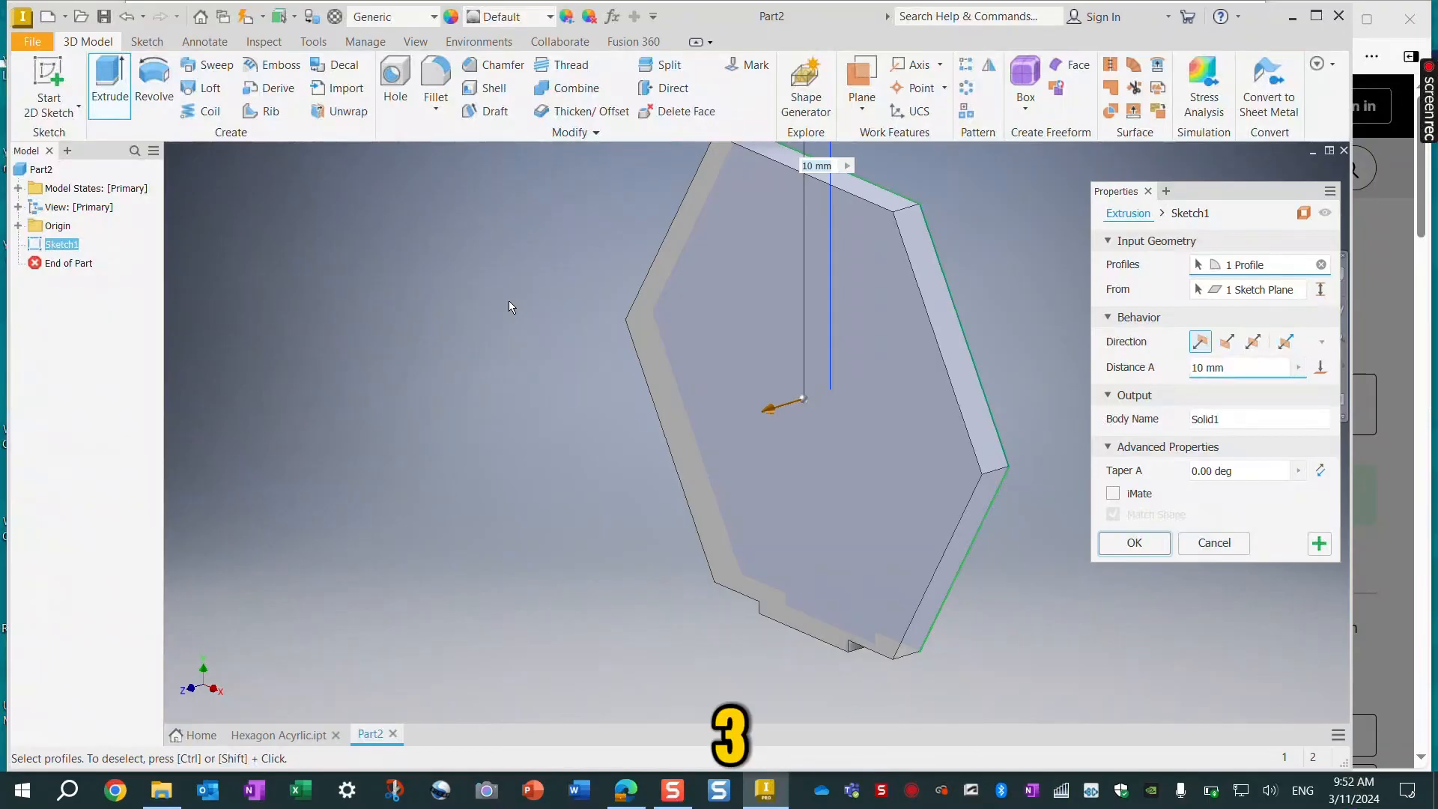
type("3")
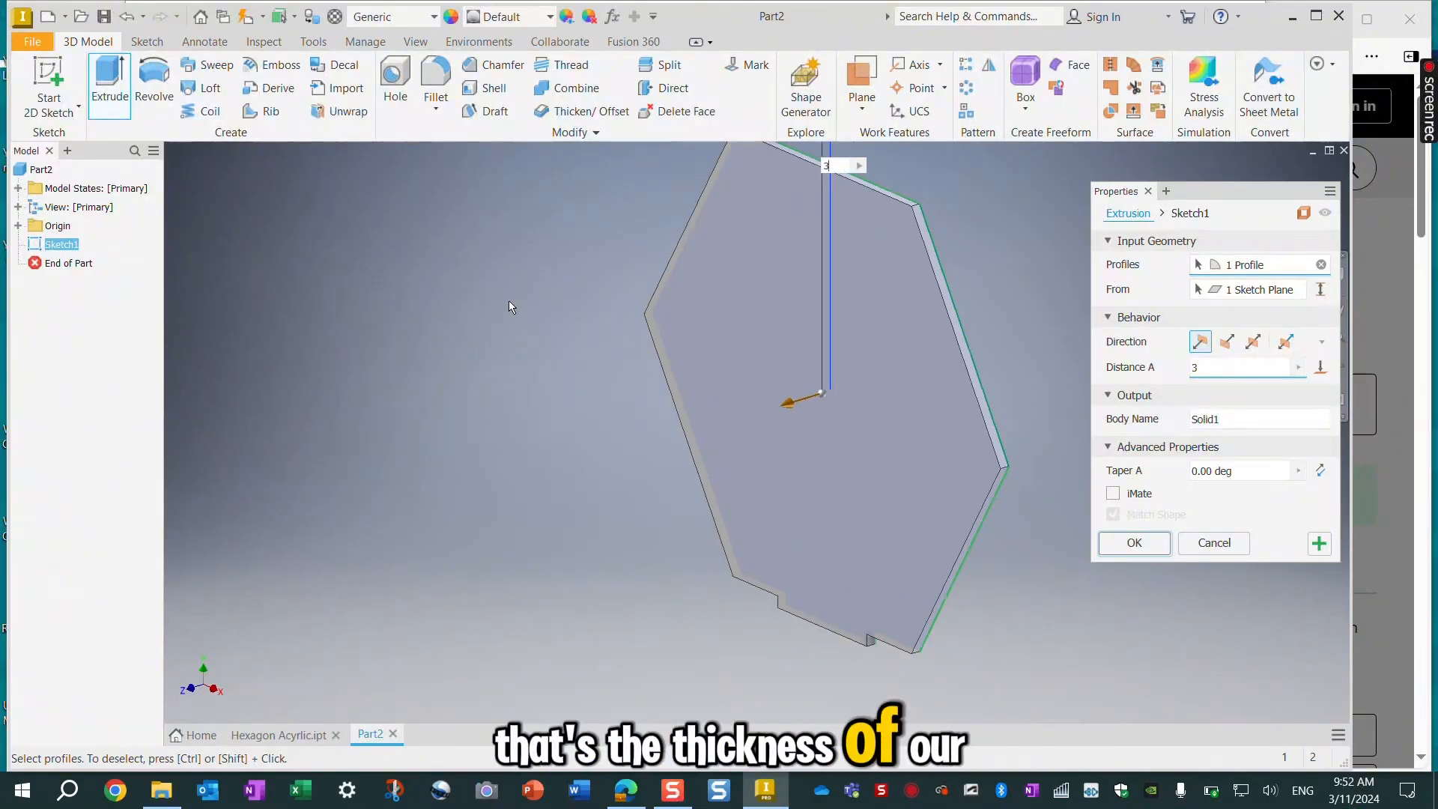
key("Return")
middle_click_drag(1149, 427, 1023, 463)
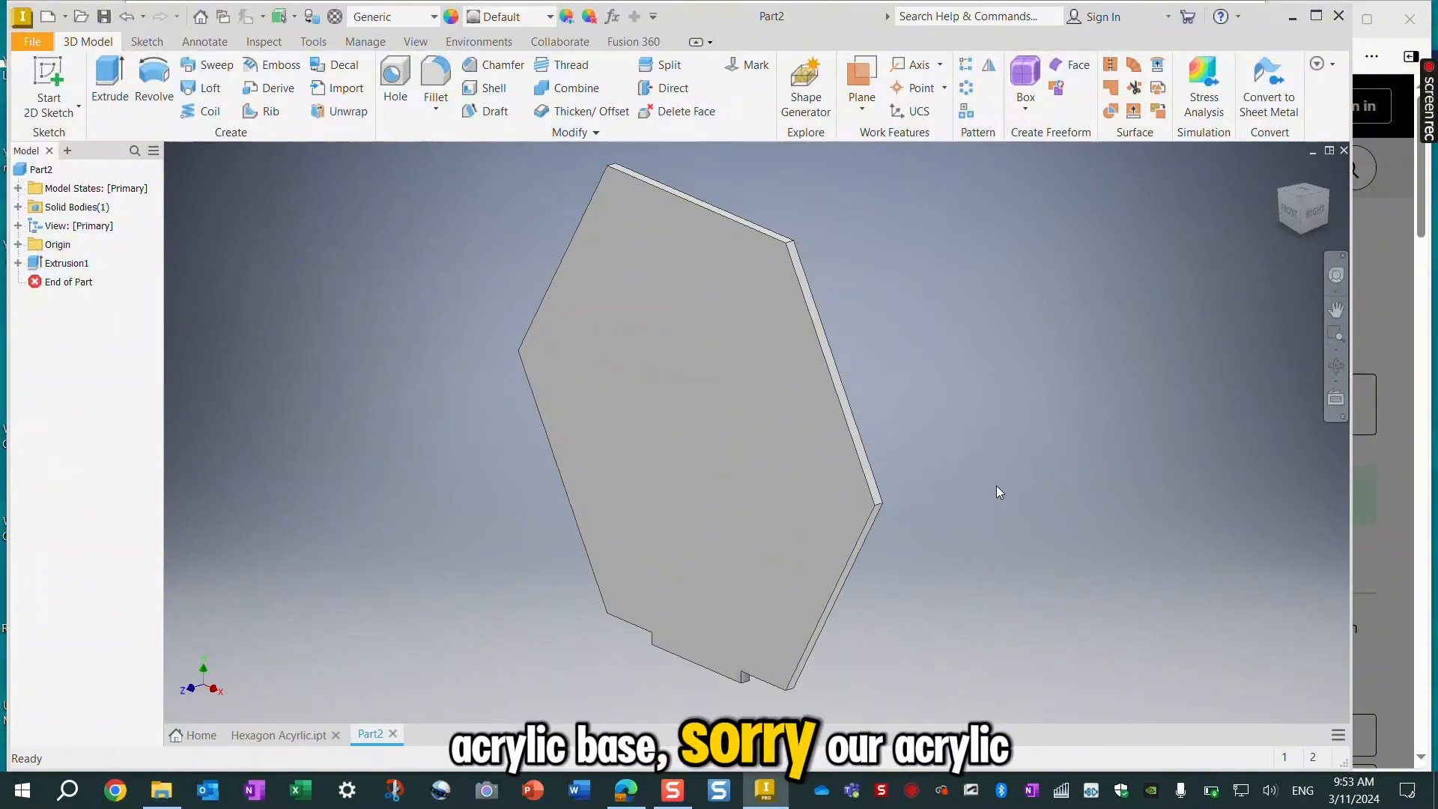
left_click(497, 147)
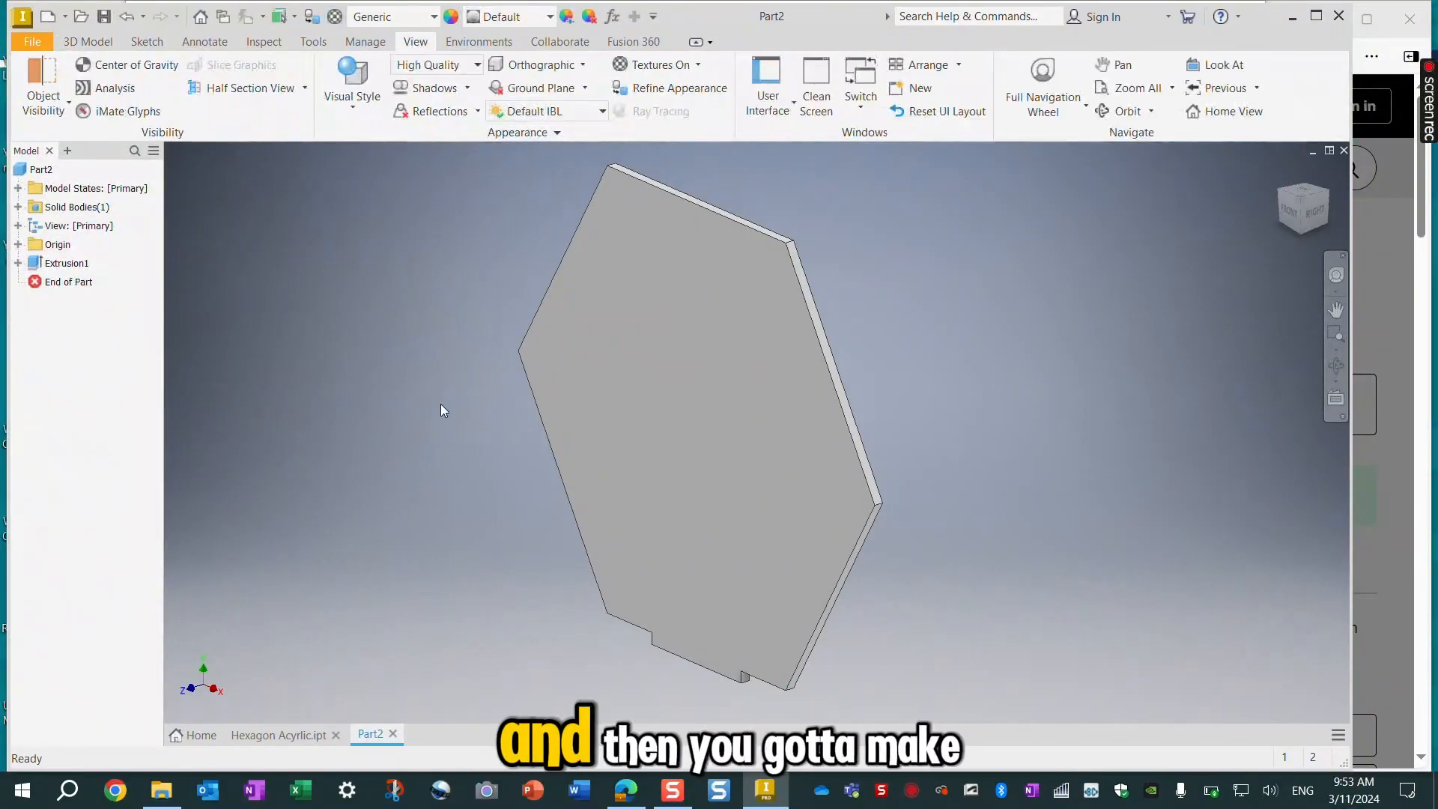
left_click(31, 39)
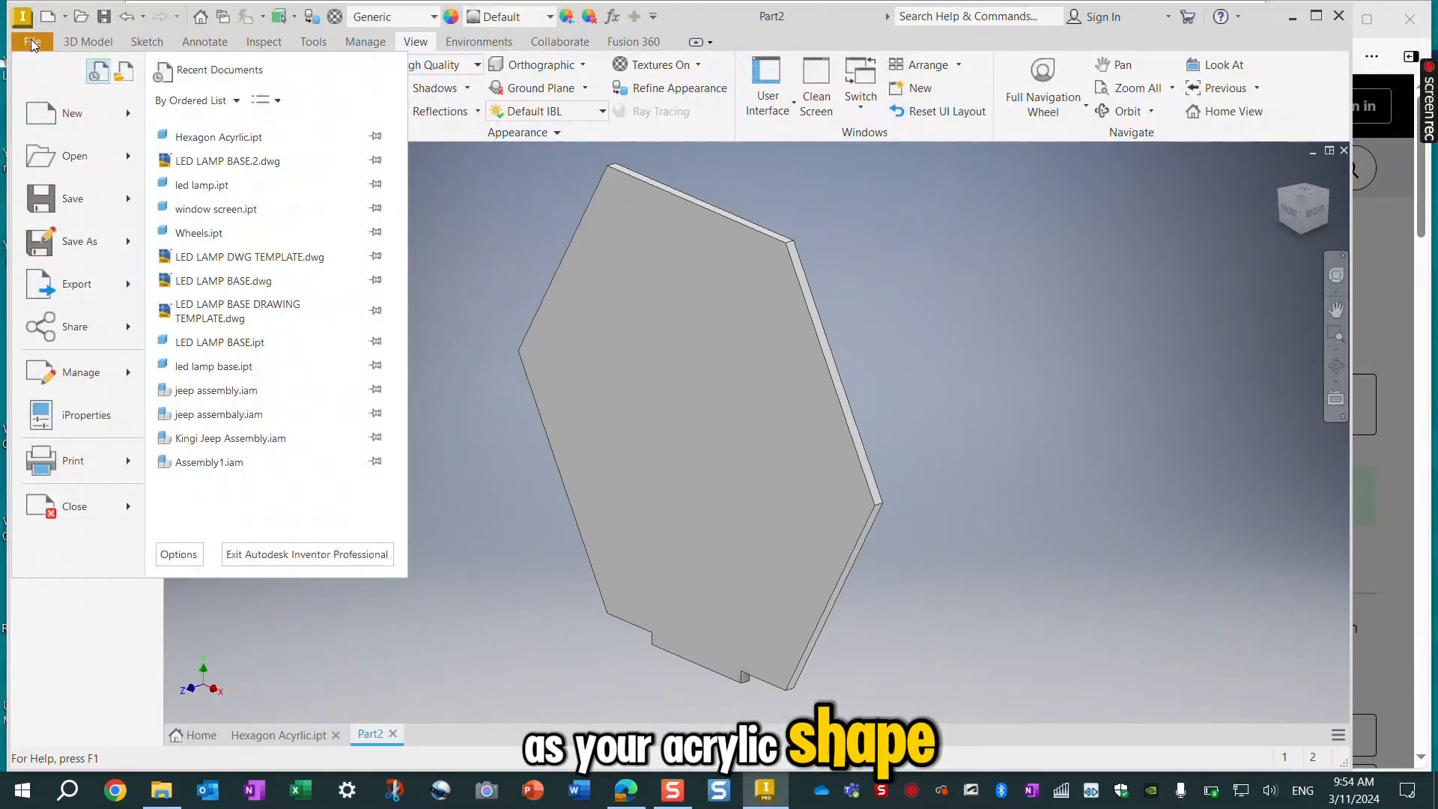
left_click(47, 241)
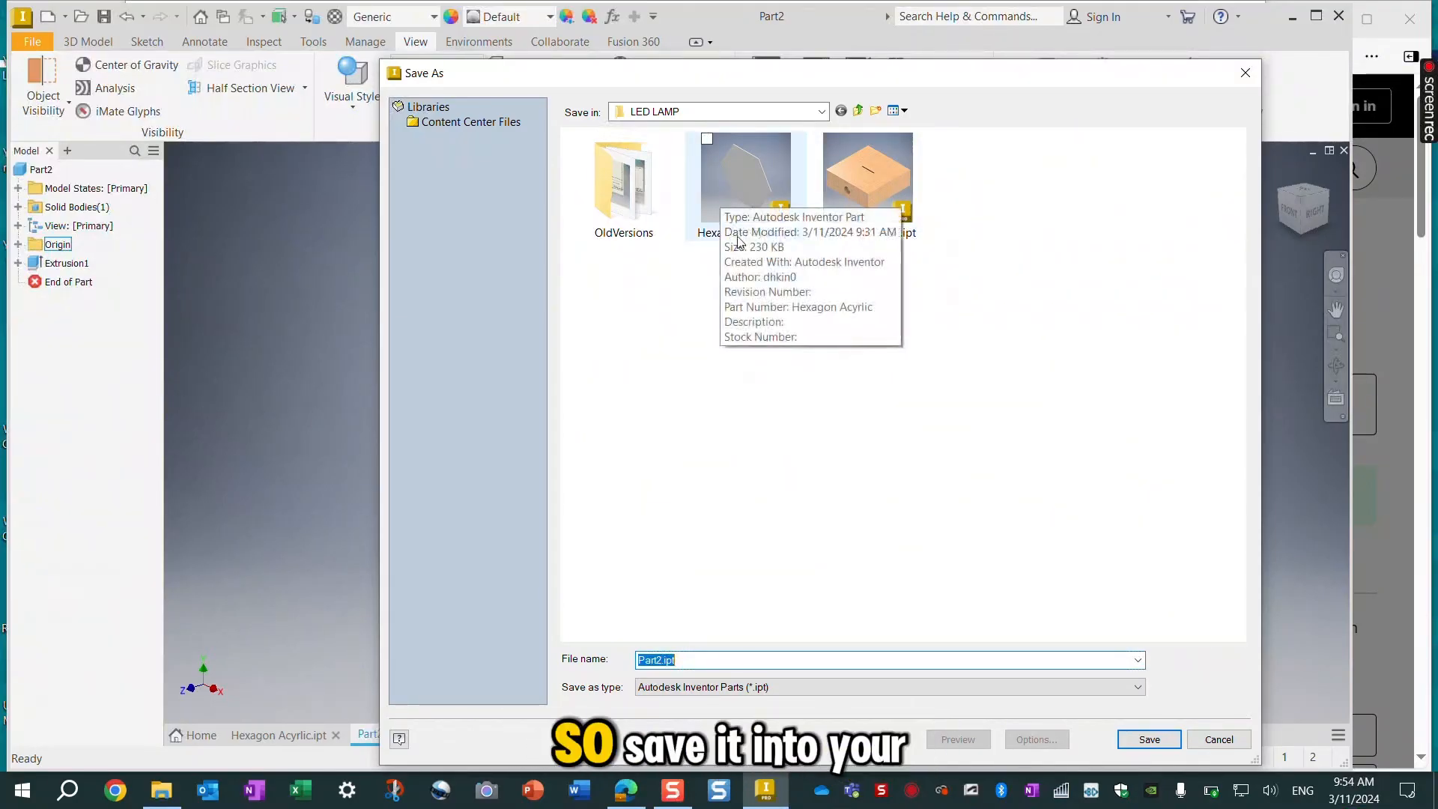
left_click(1208, 740)
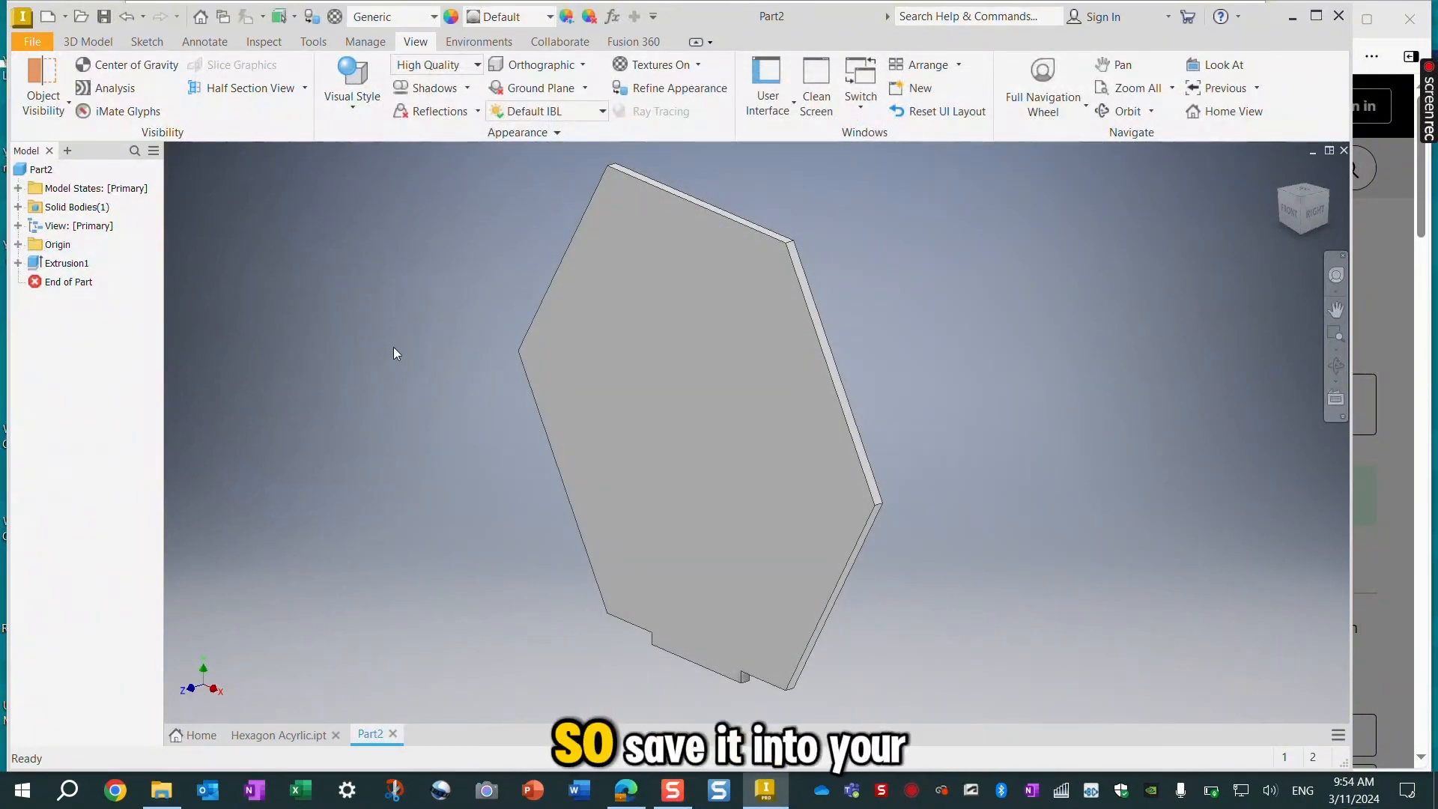